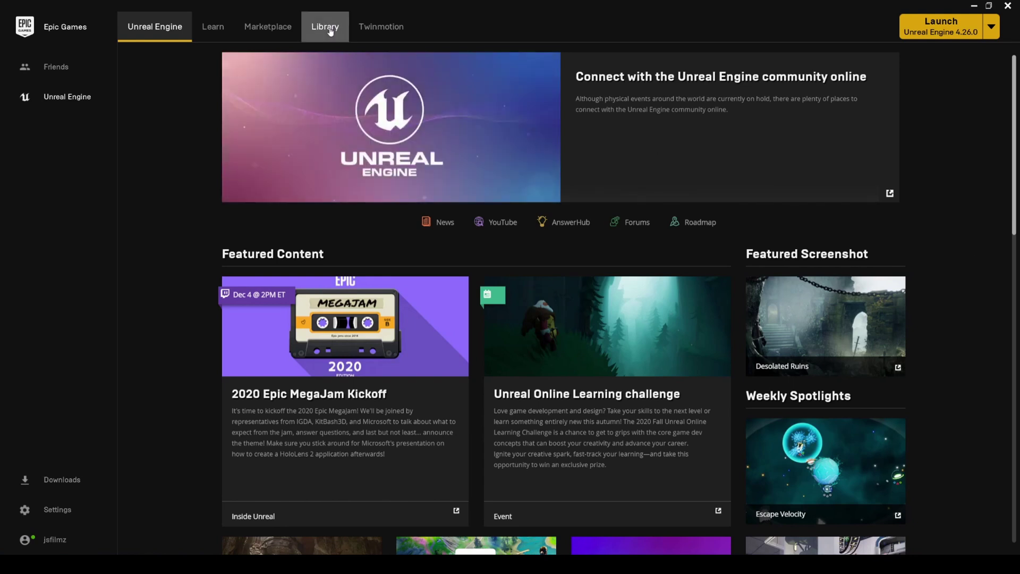
Step: Launch Unreal Engine 4.26.0 from the library and create a new Games project from the Third Person template
left_click(331, 31)
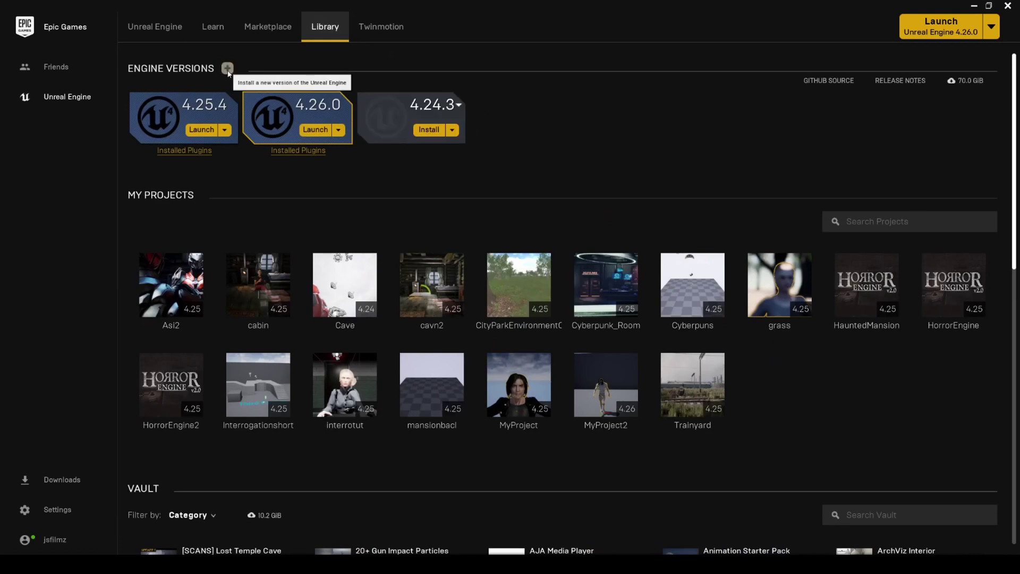
left_click(316, 130)
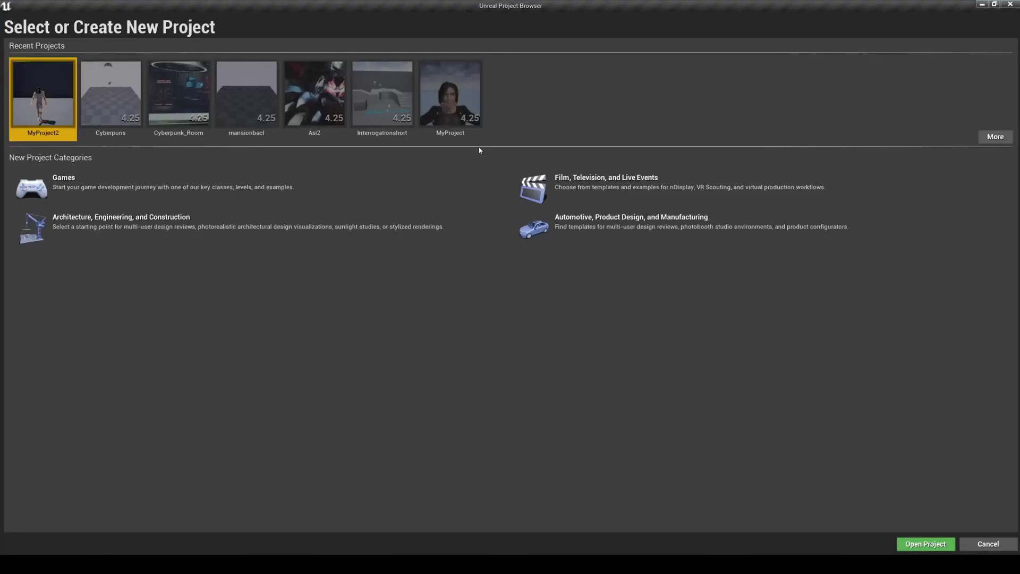
left_click(148, 190)
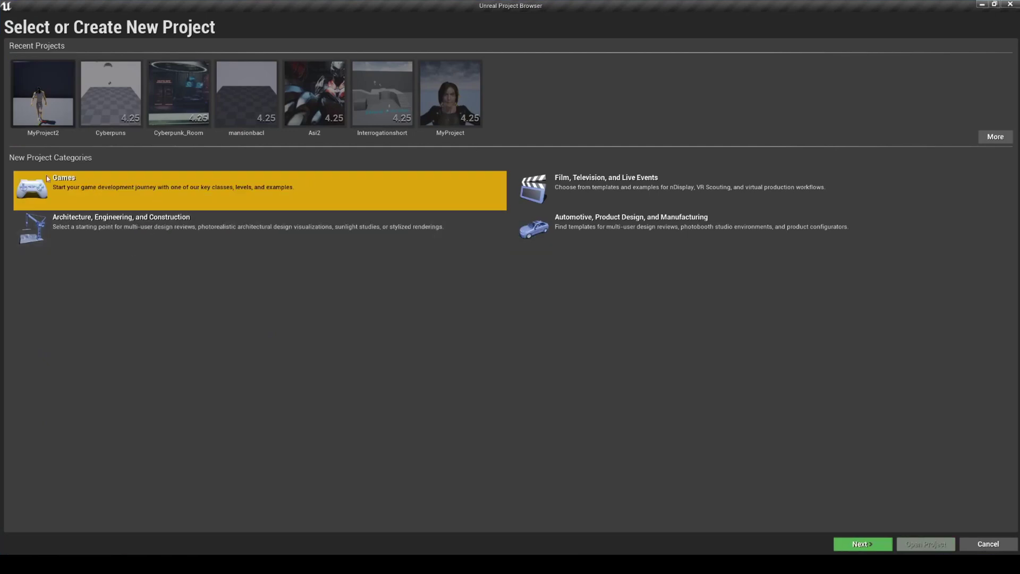
left_click(861, 545)
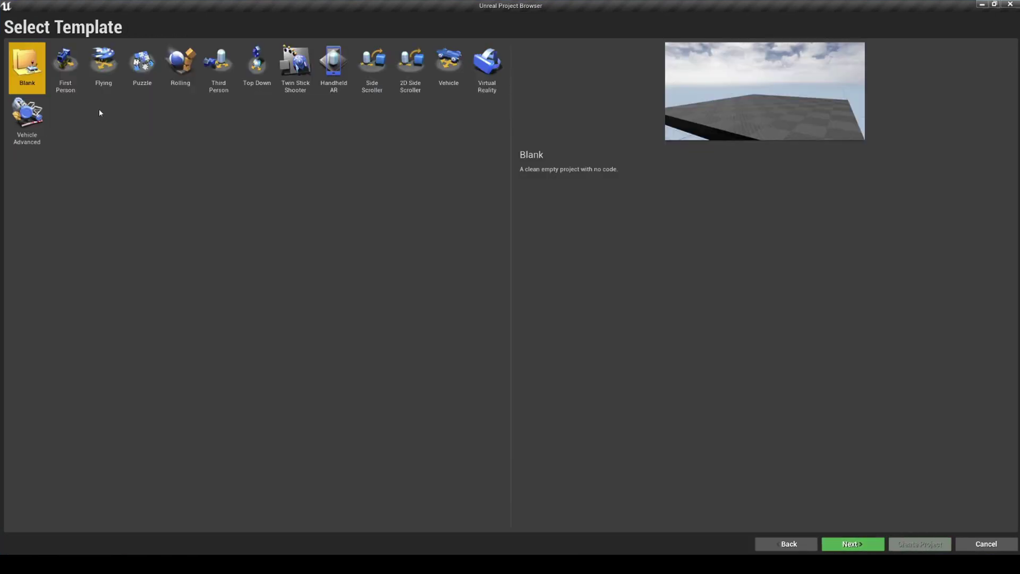
left_click(216, 83)
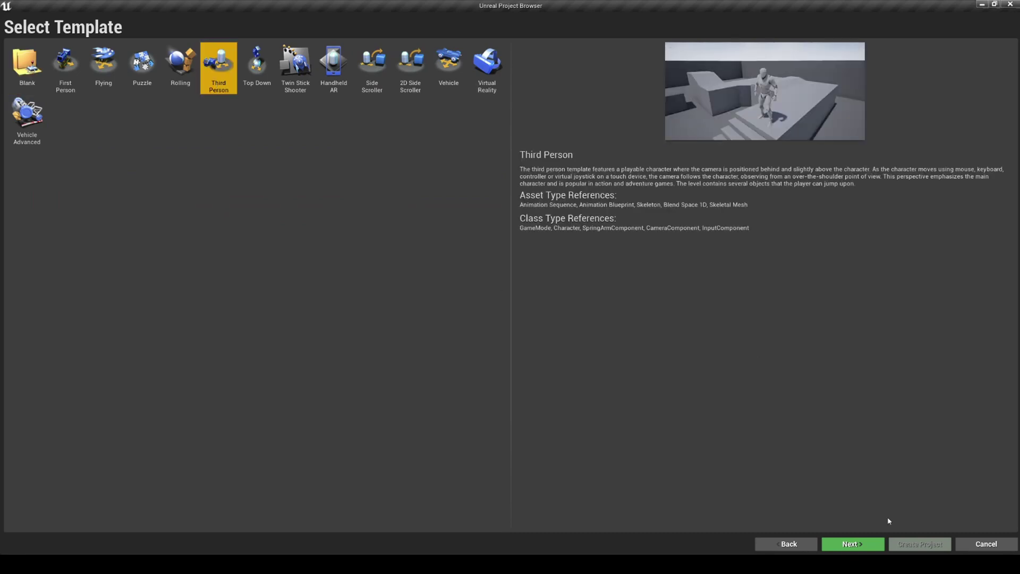
left_click(850, 545)
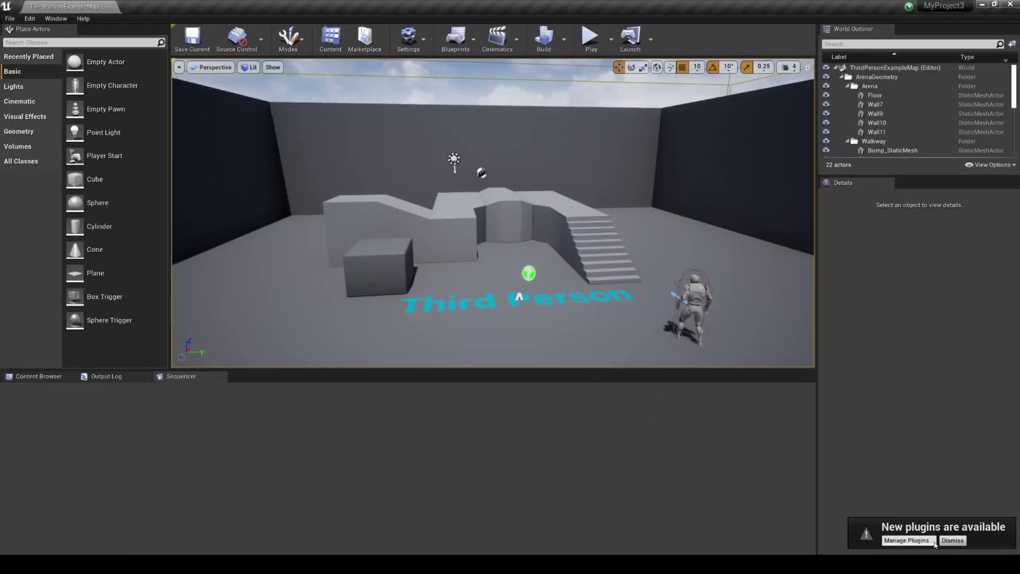
Step: Dismiss the new plugins notice and enable the Alembic Groom Importer and Groom plugins
left_click(948, 540)
right_click_drag(578, 312, 613, 338)
key("w")
right_click_drag(476, 313, 476, 330)
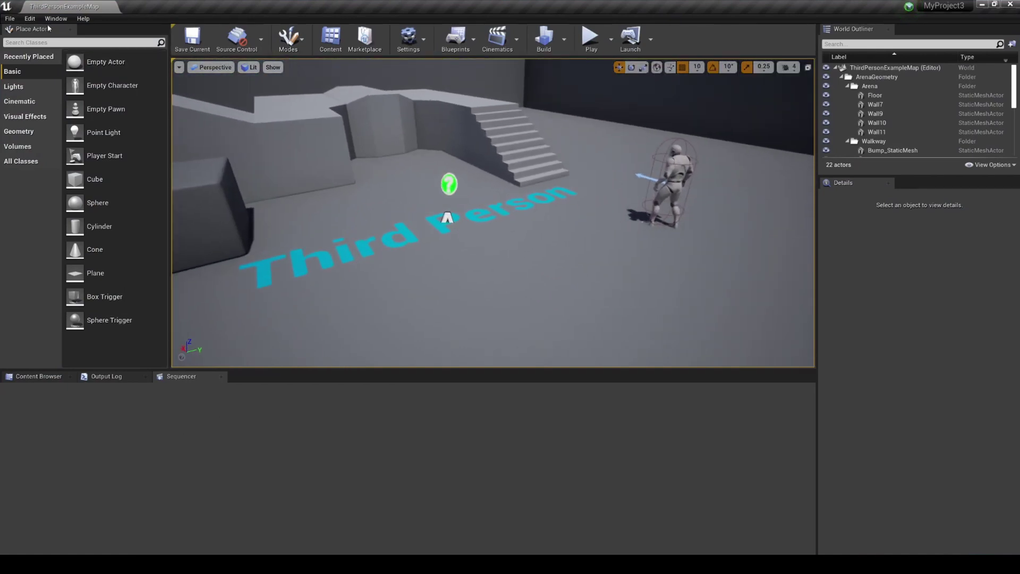
left_click(29, 18)
left_click(90, 175)
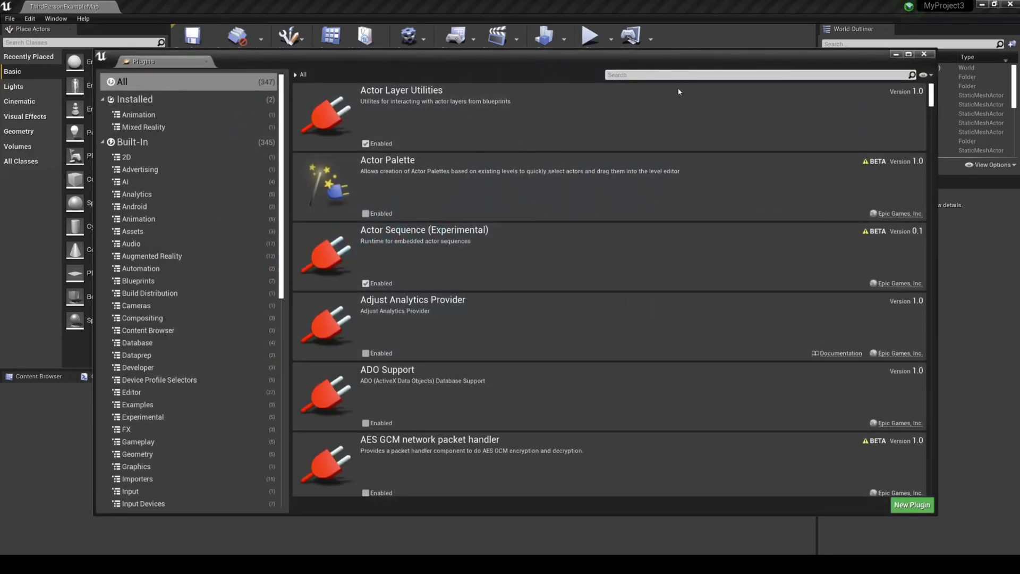
type("groom")
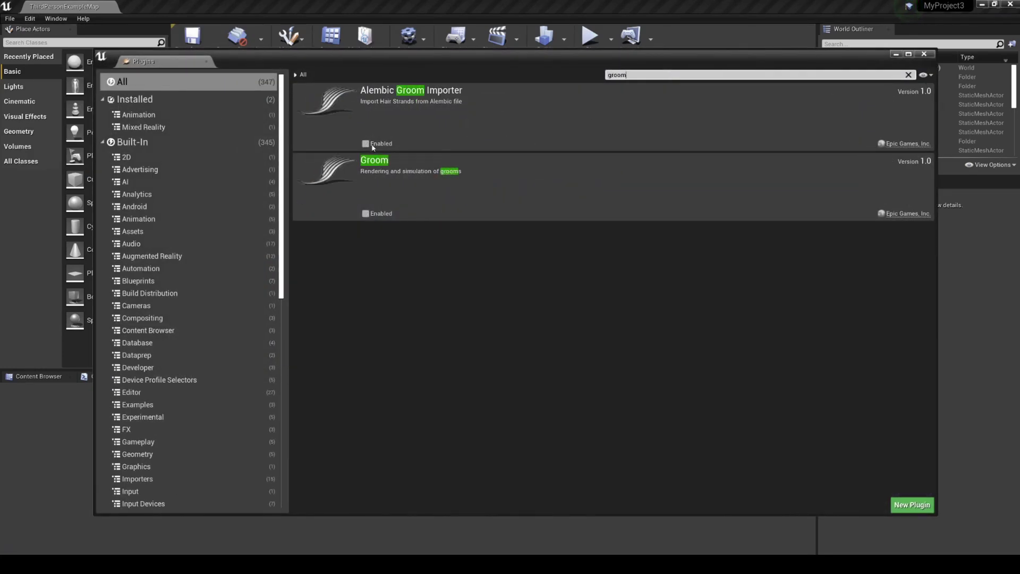
left_click(365, 144)
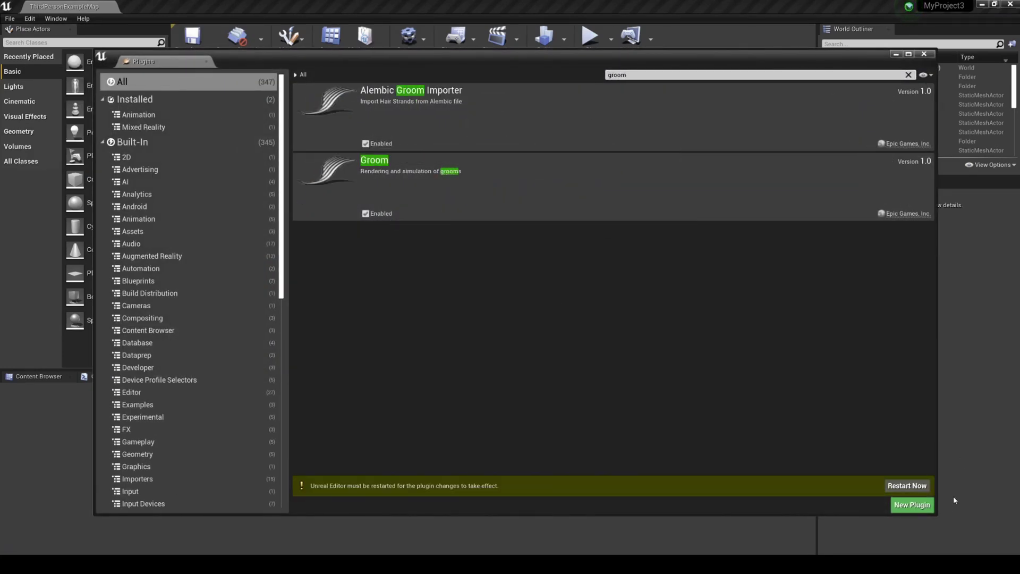
left_click(896, 54)
Step: Enable Support Compute Skin Cache in the project's rendering settings and restart the editor
left_click(30, 19)
left_click(292, 132)
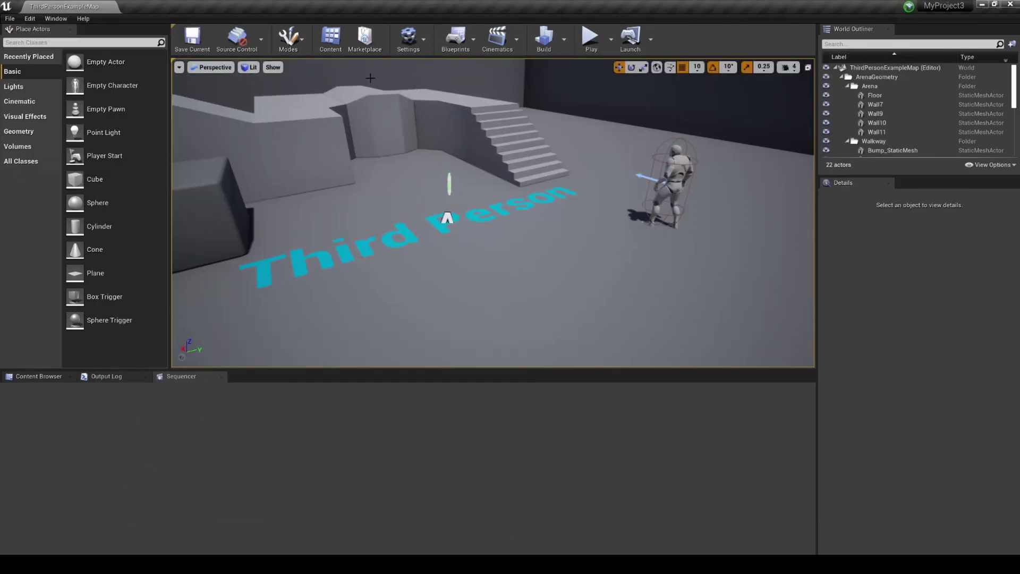
left_click(30, 19)
left_click(63, 164)
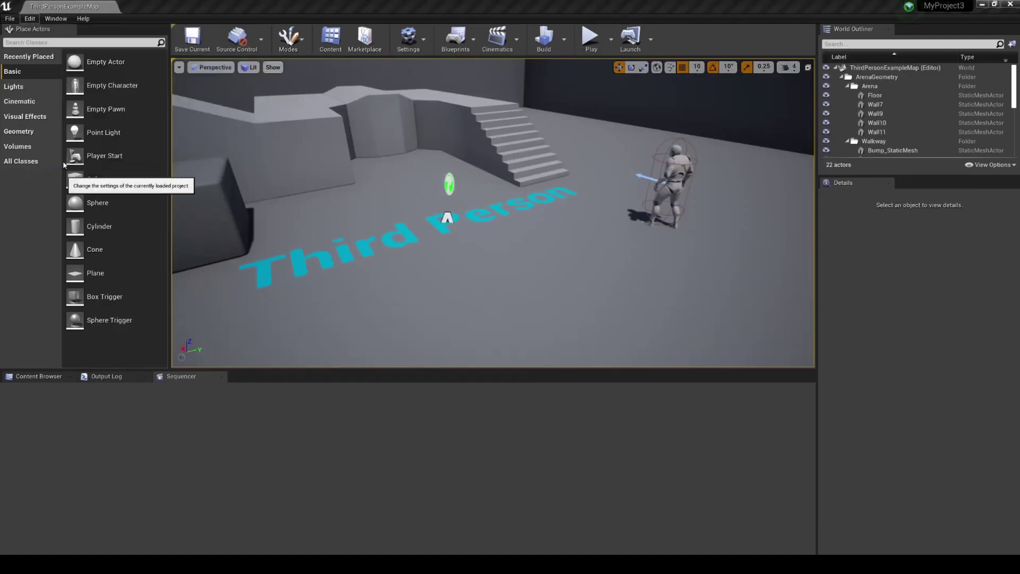
left_click(325, 84)
type("skim")
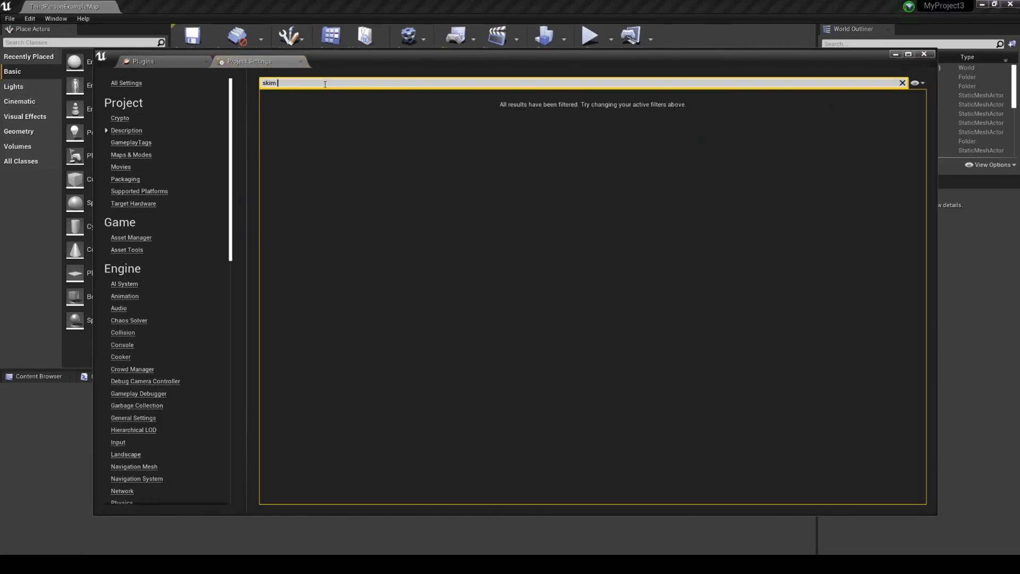
key("BackSpace")
key("BackSpace")
key("BackSpace")
key("BackSpace")
type("compu")
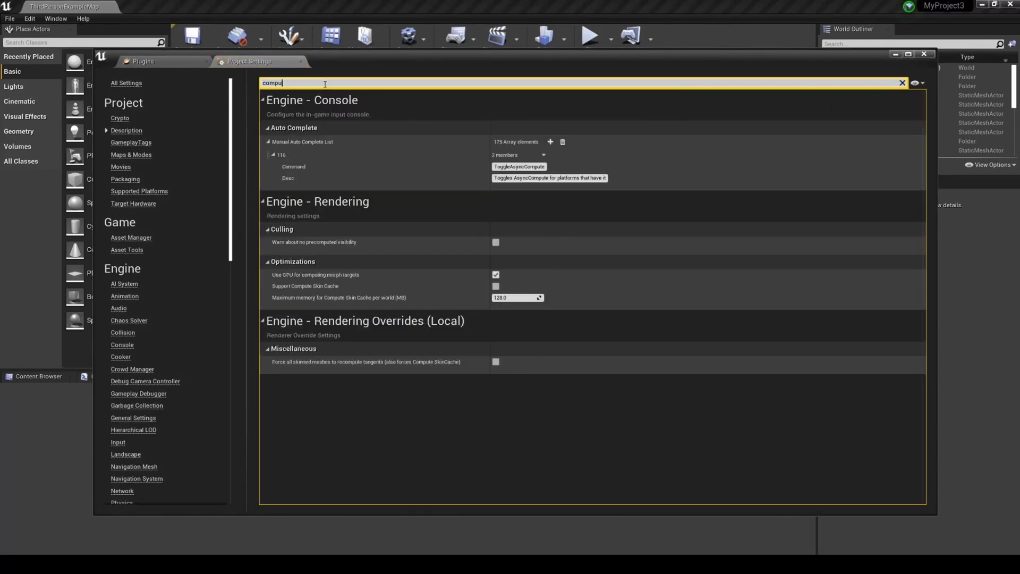
type("ter")
key("BackSpace")
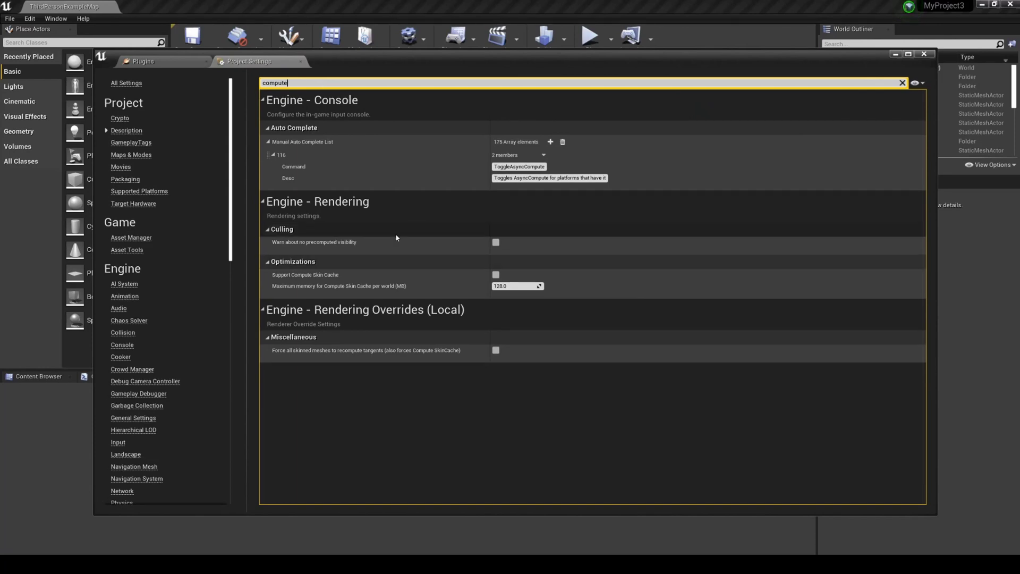
left_click(496, 275)
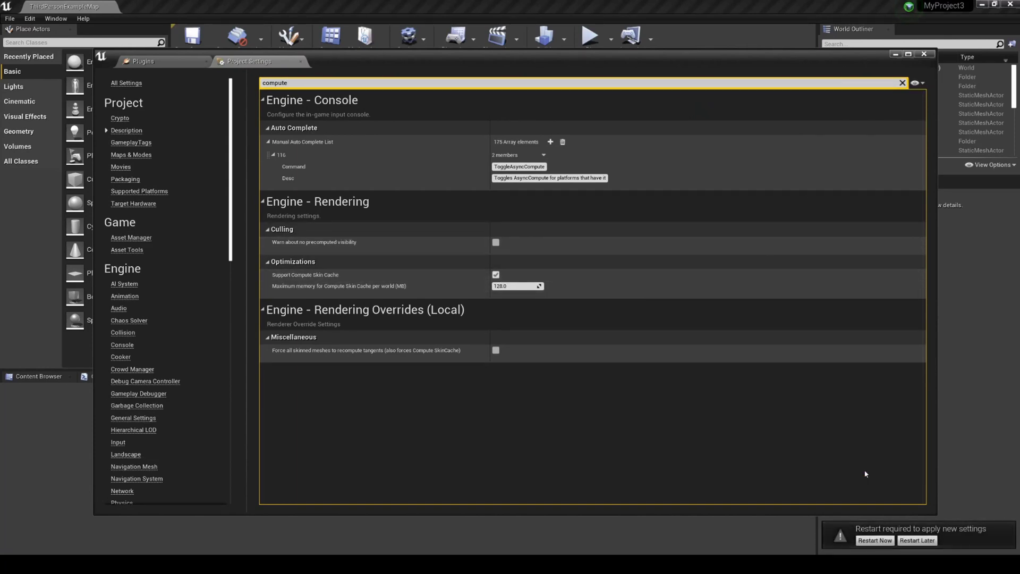
left_click(882, 541)
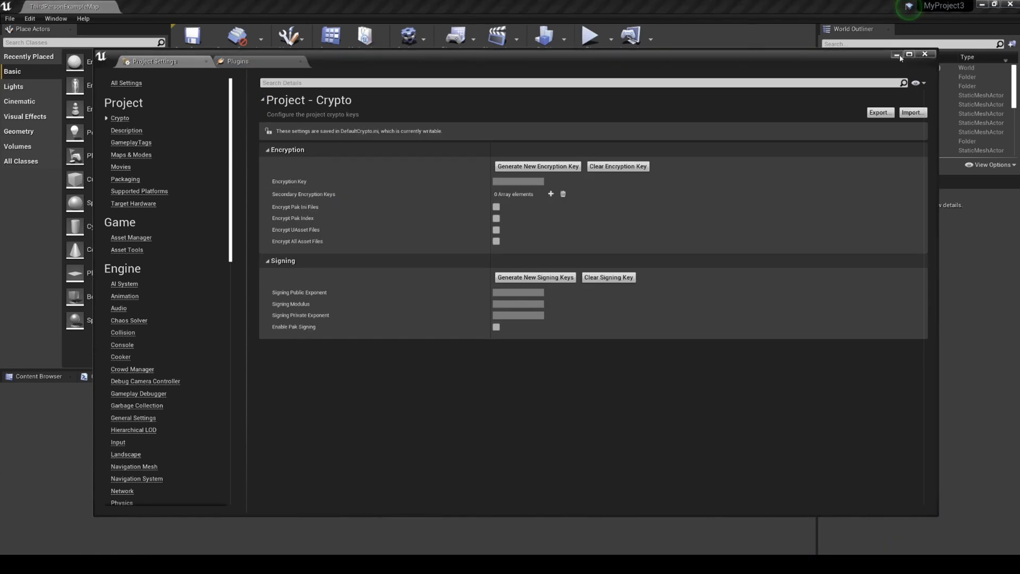
left_click(925, 53)
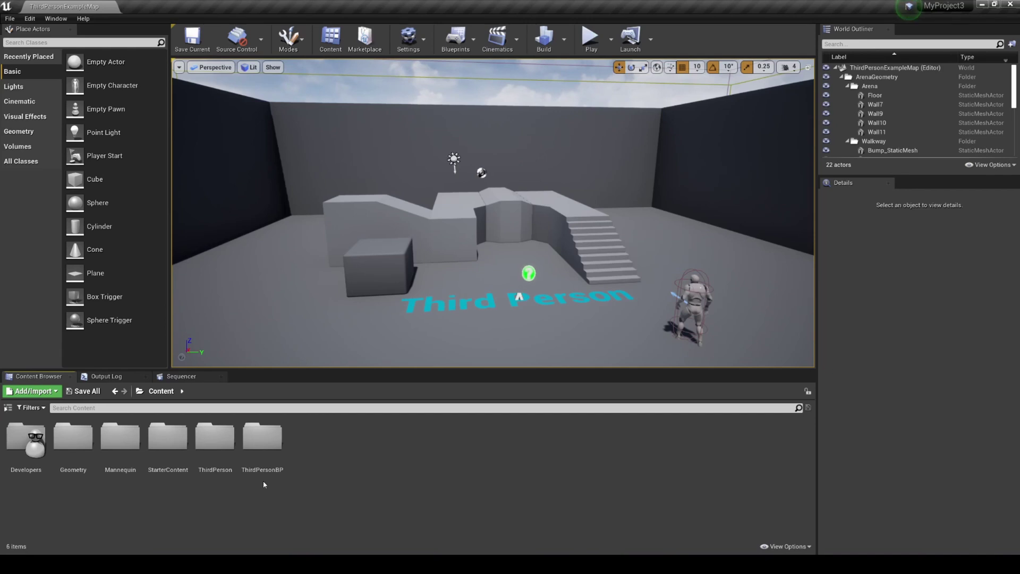
Step: Import the squal.abc groom file from the Desktop folder into the project's Content folder with the default conversion options
left_click(160, 565)
left_click(37, 115)
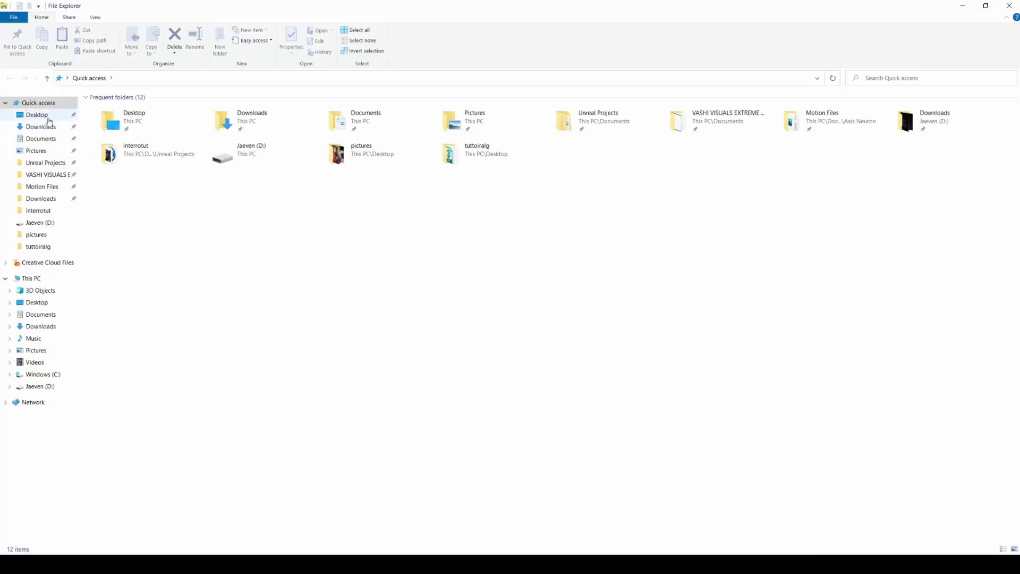
left_click(986, 6)
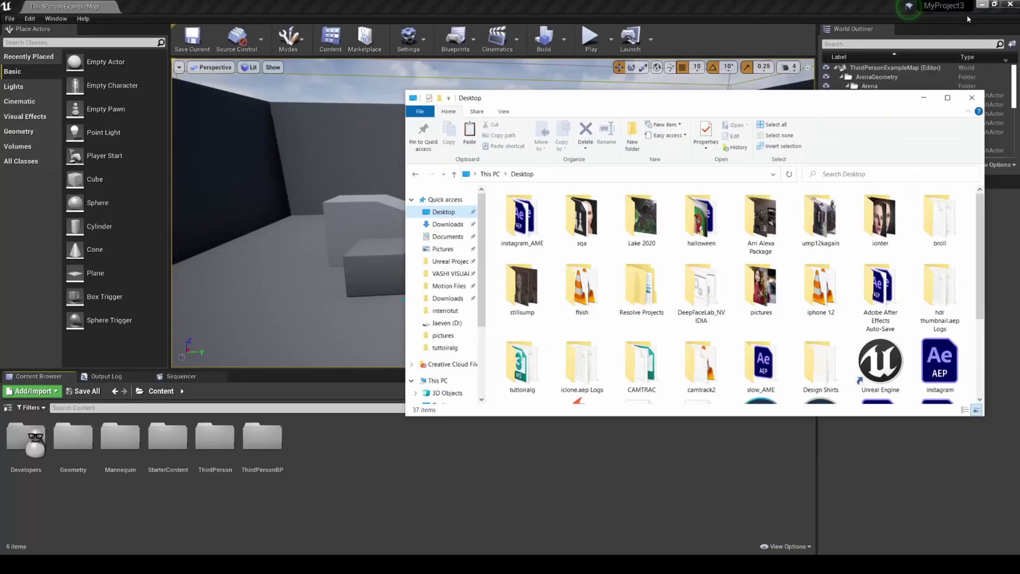
scroll(664, 372, "down", 3)
left_click_drag(768, 378, 387, 518)
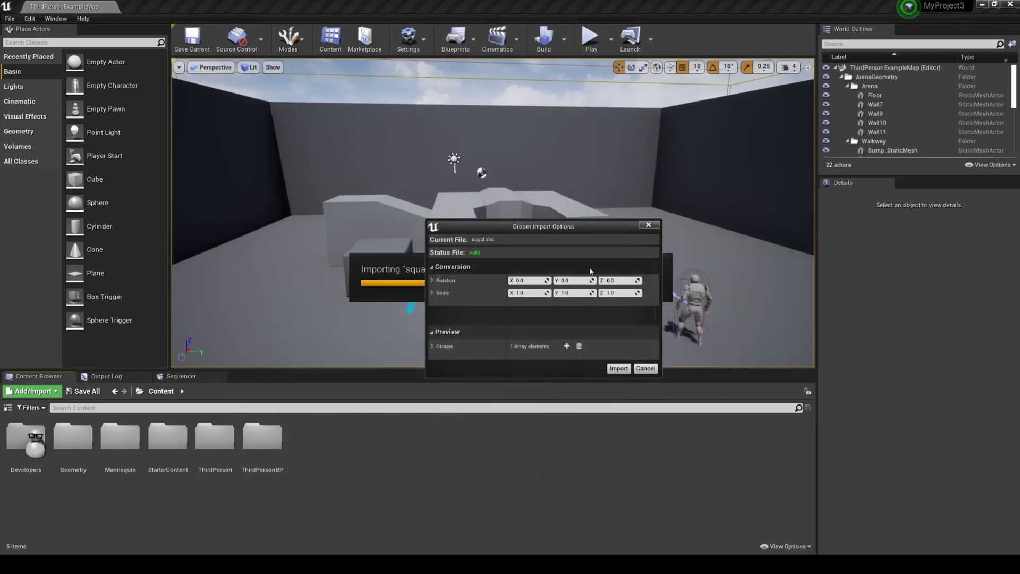
left_click(618, 370)
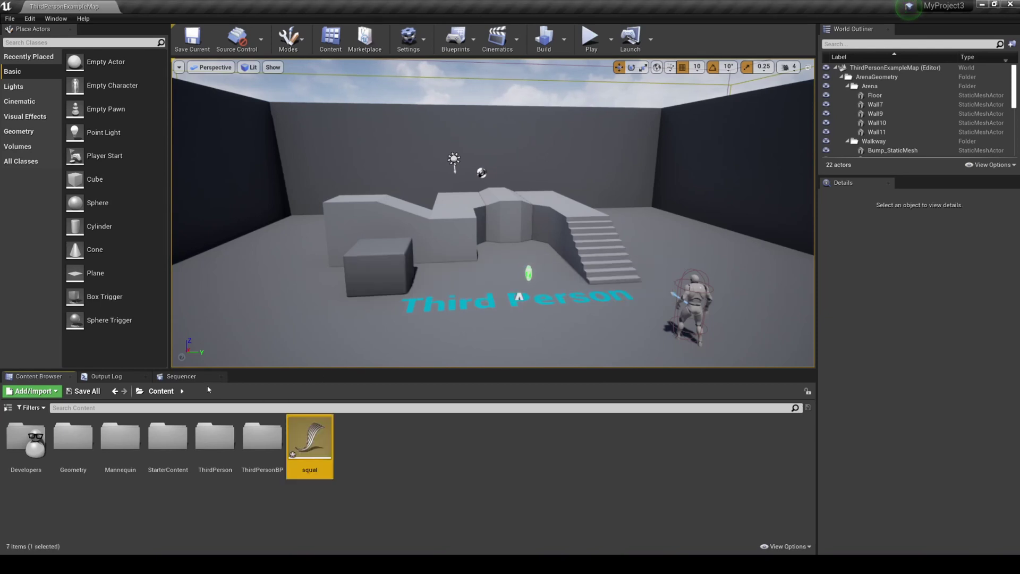
Step: Place SK_Mannequin_Female from the Mannequin/Character/Mesh folder on the level floor beside the Third Person text and focus on it
left_click(120, 442)
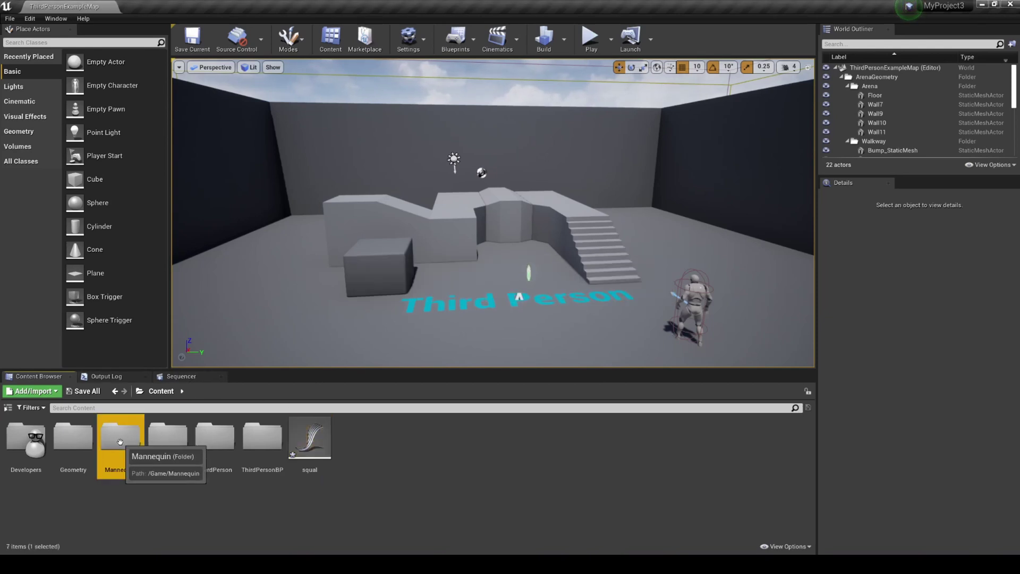
double_click(120, 442)
double_click(74, 444)
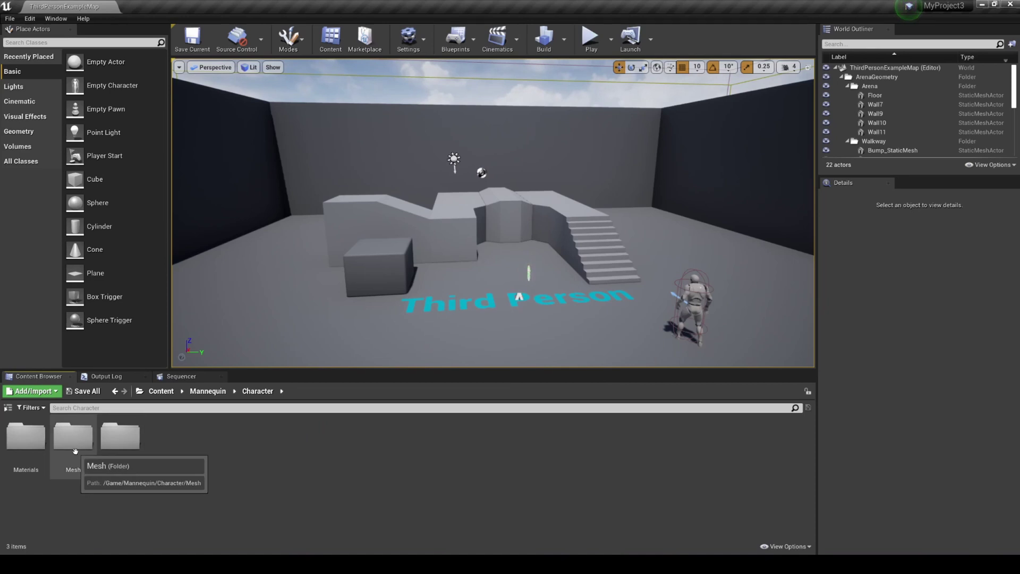
double_click(74, 447)
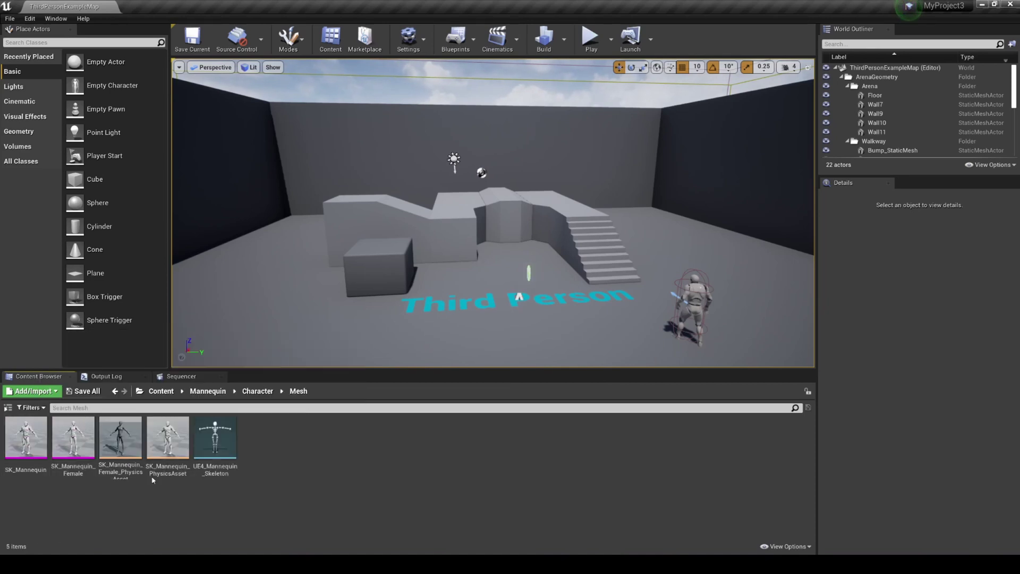
left_click_drag(73, 437, 417, 329)
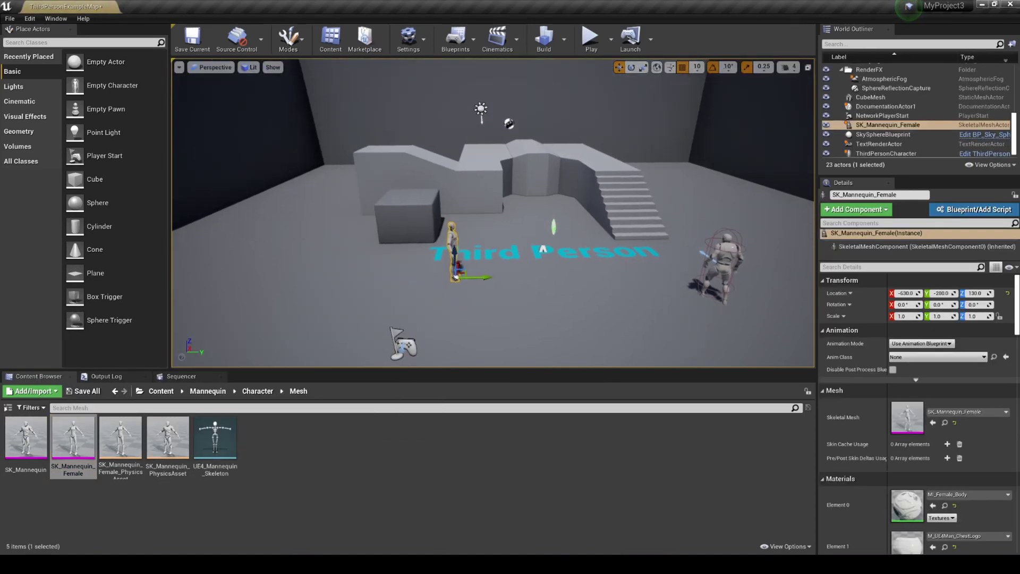
key("f")
Step: Set the viewport camera speed to 3 and frame the full female mannequin from the front
left_click(789, 67)
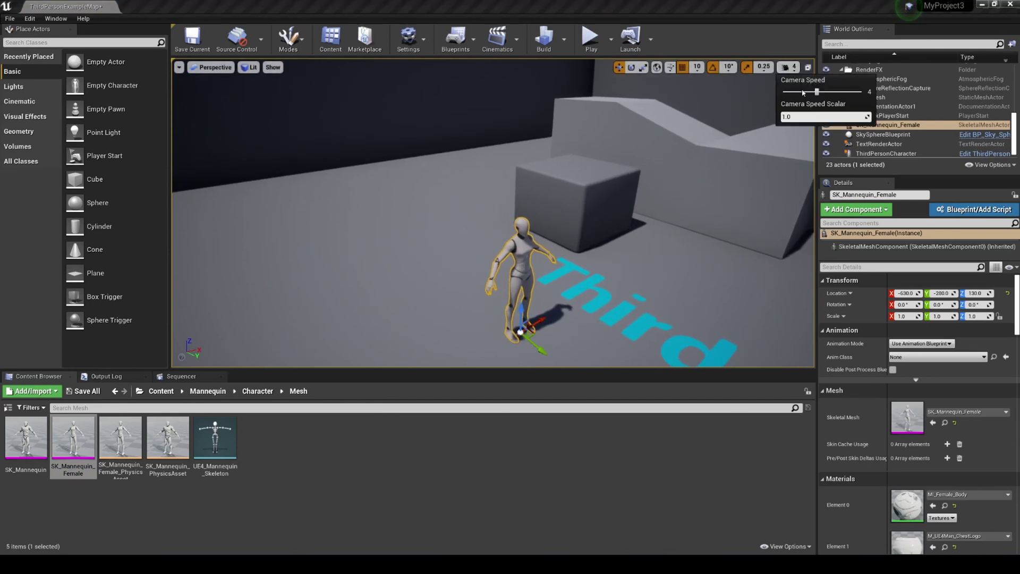
right_click_drag(558, 202, 507, 210)
key("s")
key("w")
key("d")
key("s")
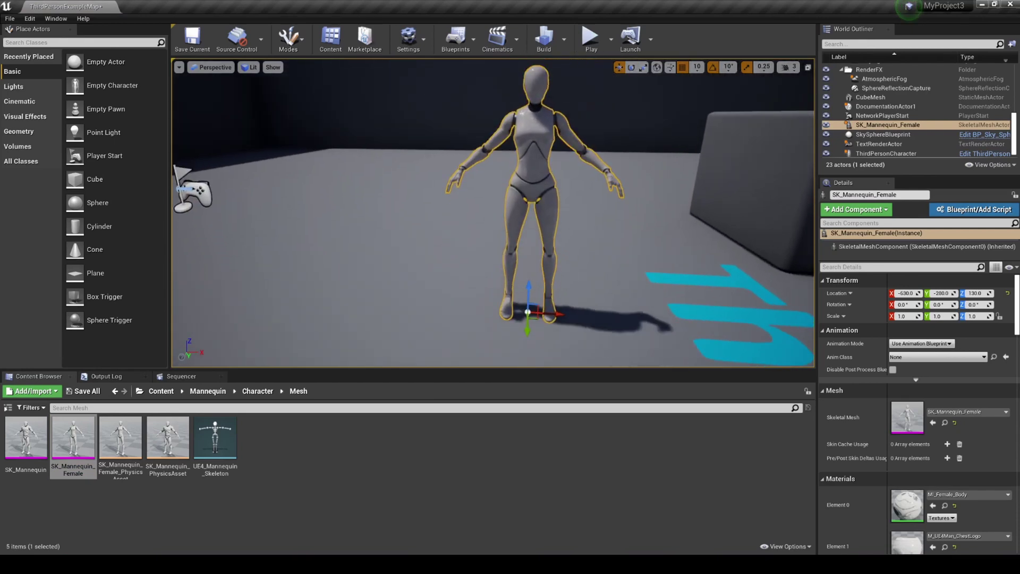
right_click_drag(792, 335, 605, 195)
left_click(598, 219)
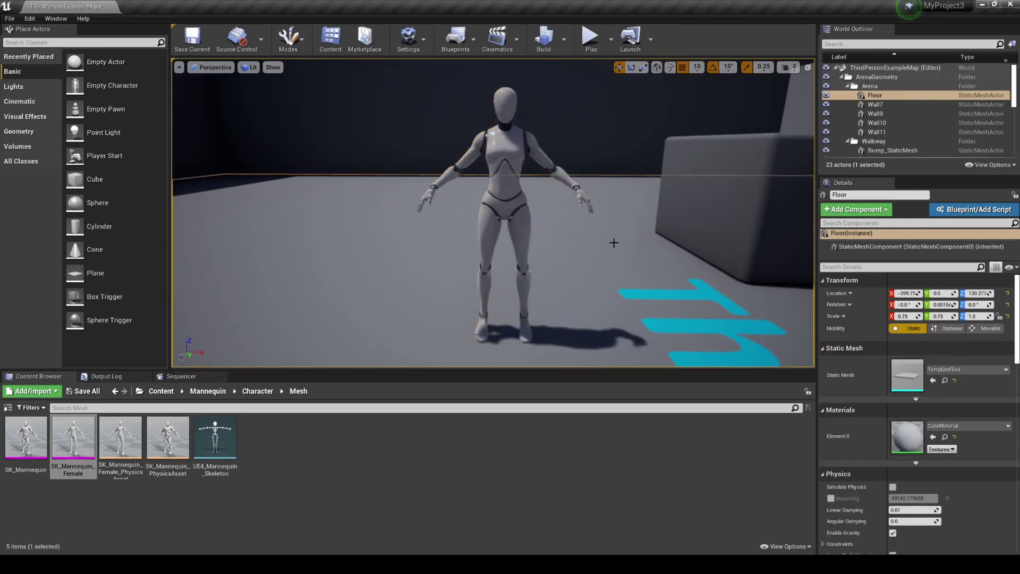
left_click(411, 101)
left_click(611, 210)
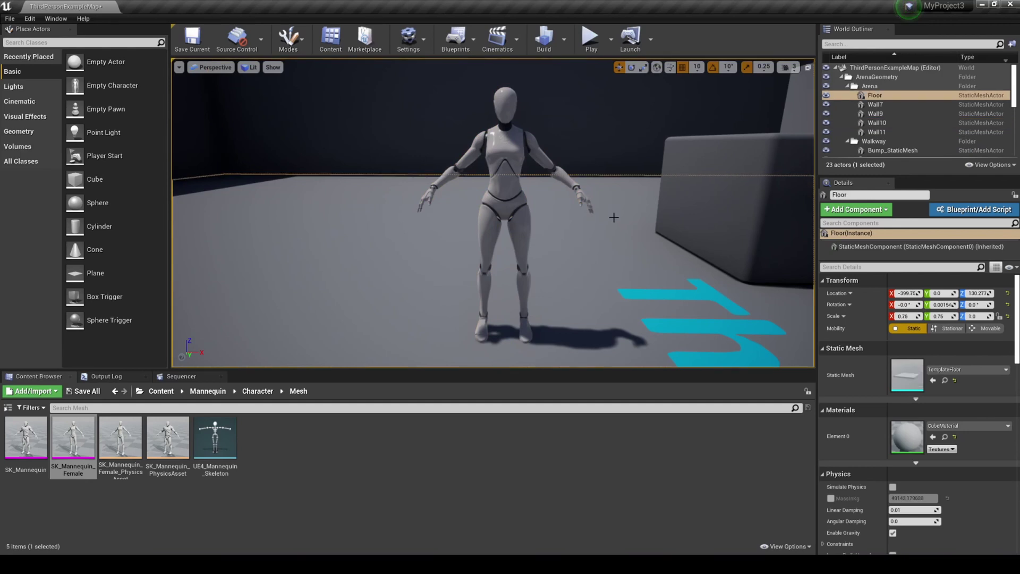
right_click_drag(613, 217, 580, 207)
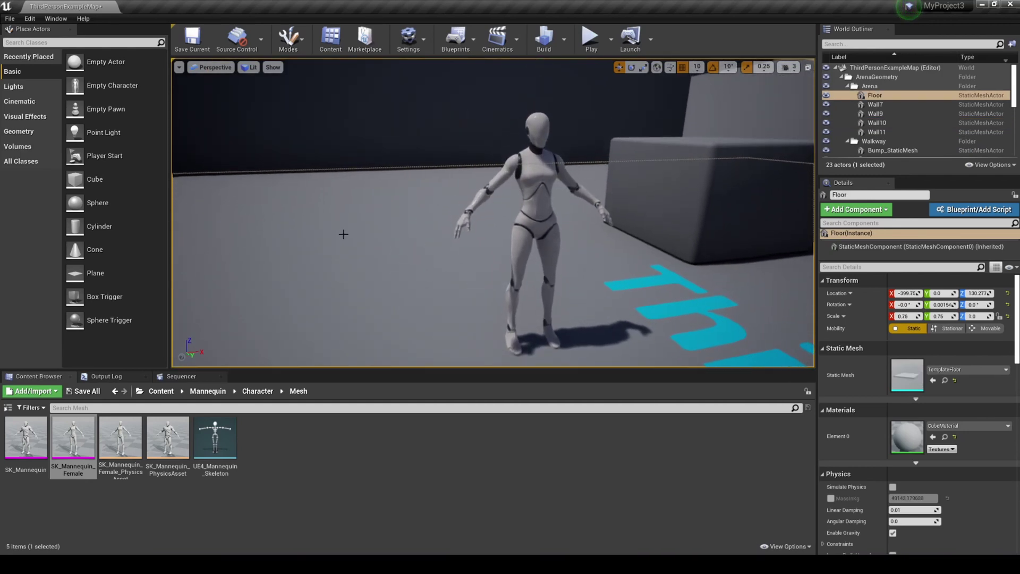
Step: Enable simulation in the physics solver settings of the squal groom asset in the Content folder
left_click(162, 391)
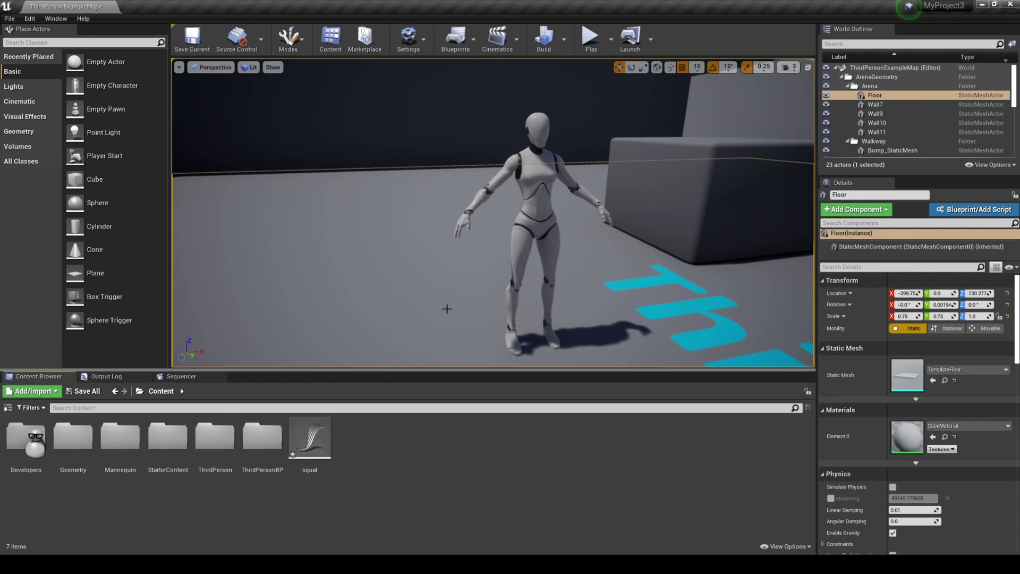
right_click_drag(447, 308, 447, 309)
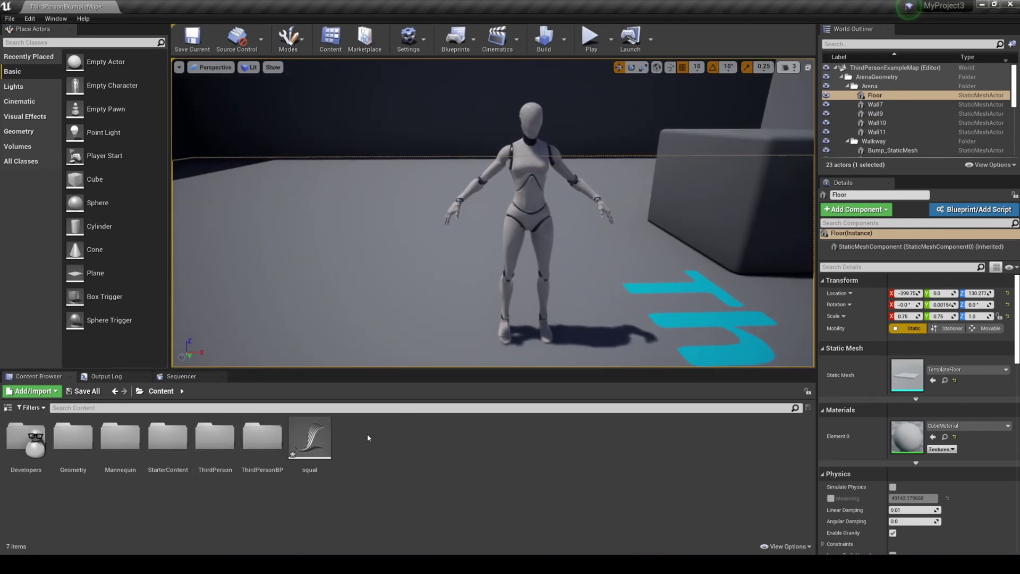
left_click(310, 439)
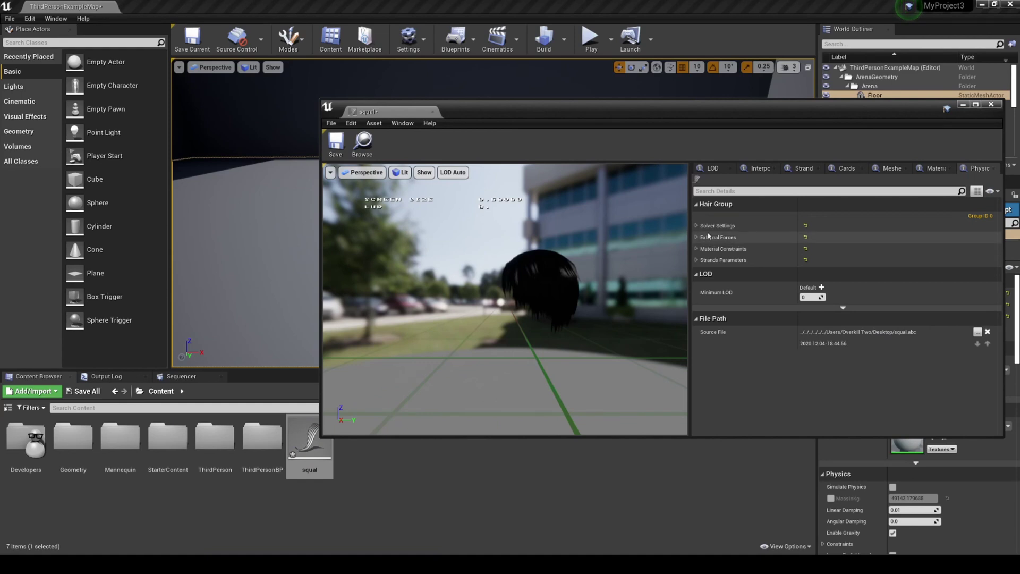
left_click(723, 227)
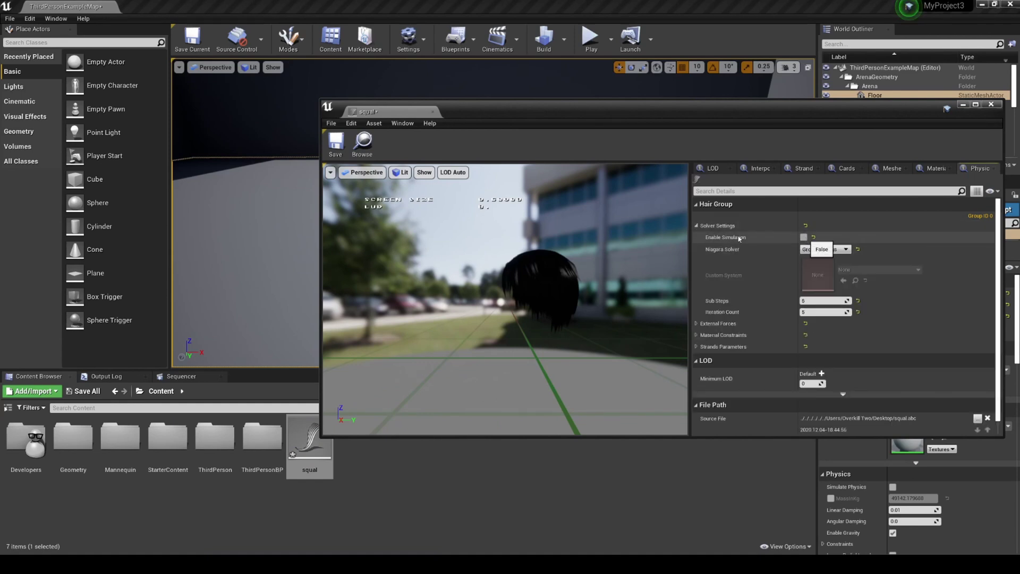
left_click(804, 237)
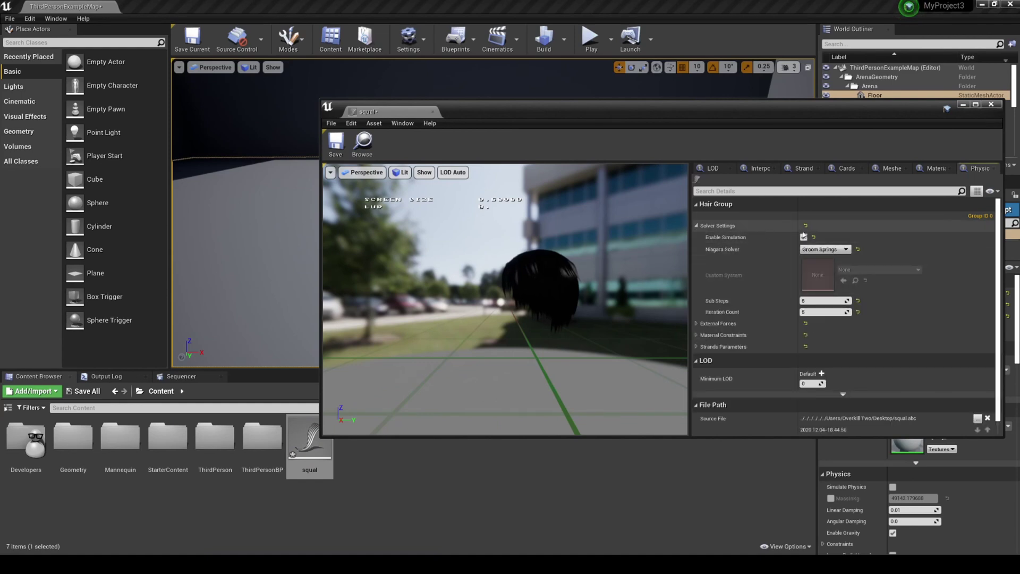
left_click(963, 106)
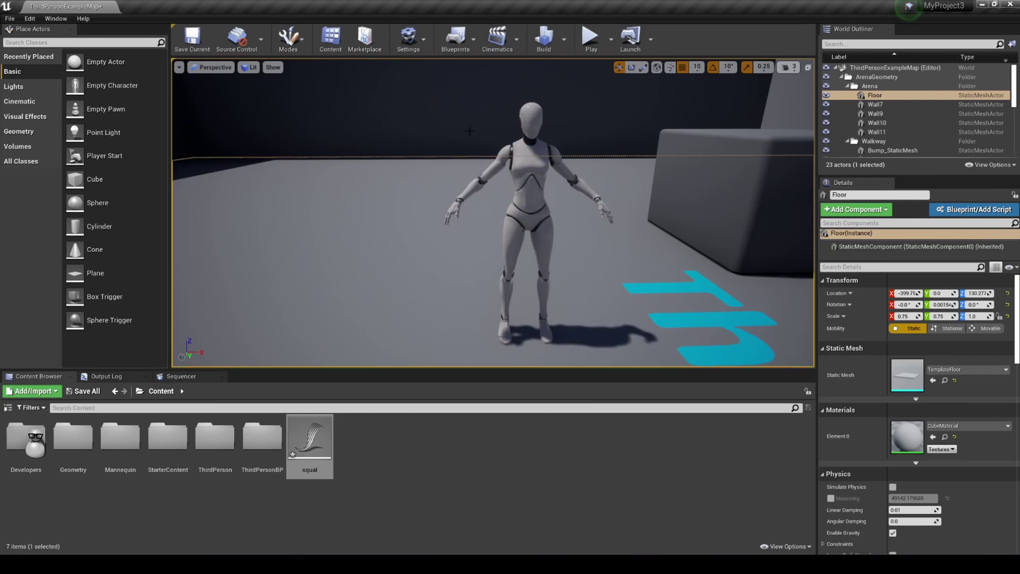
Step: Create a level sequence named NewLevelSequence in the Content folder
left_click(511, 55)
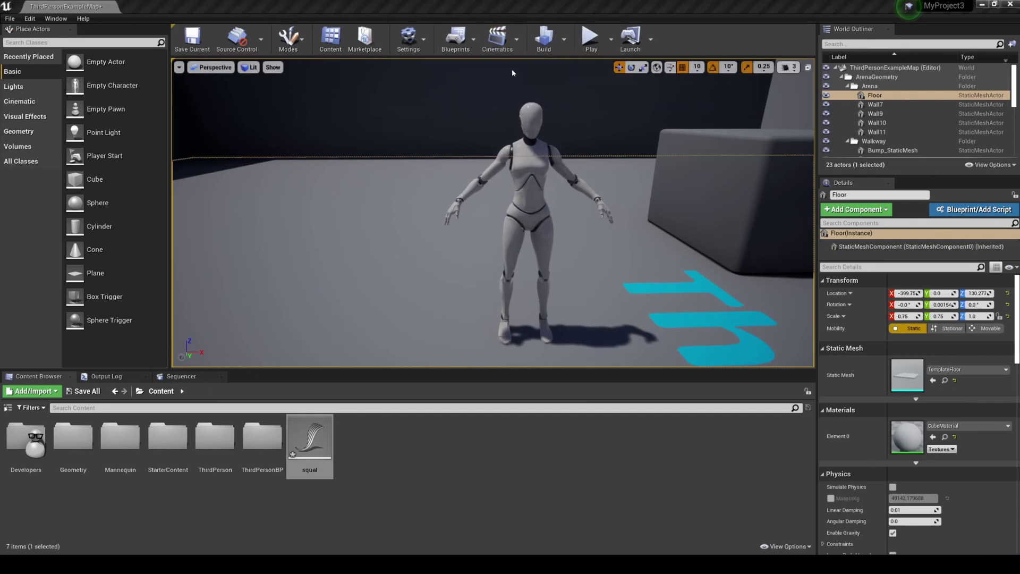
left_click(512, 69)
left_click(752, 438)
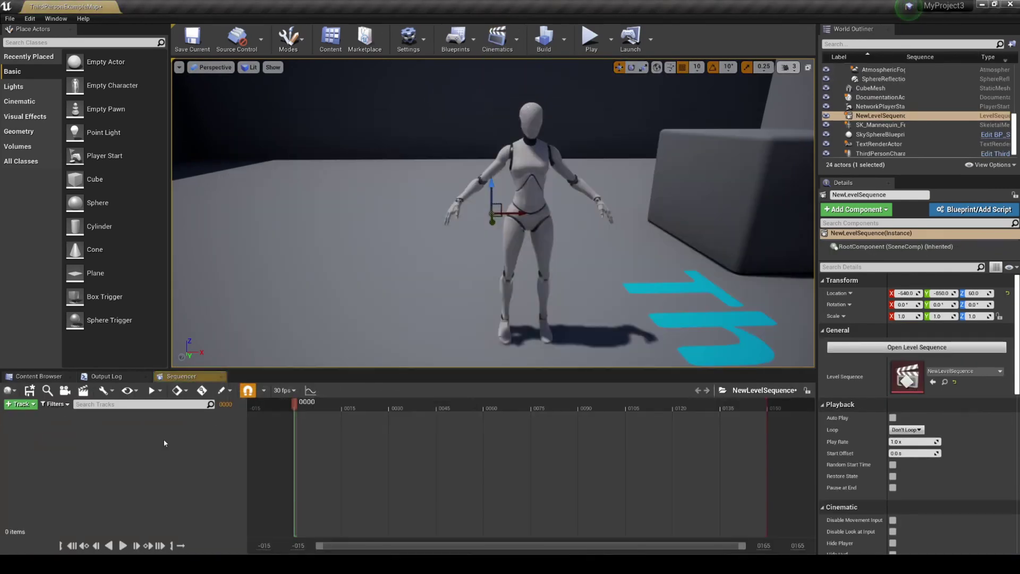
Step: Add the SK_Mannequin_Female actor to the level sequence as a track
left_click(521, 229)
left_click(22, 405)
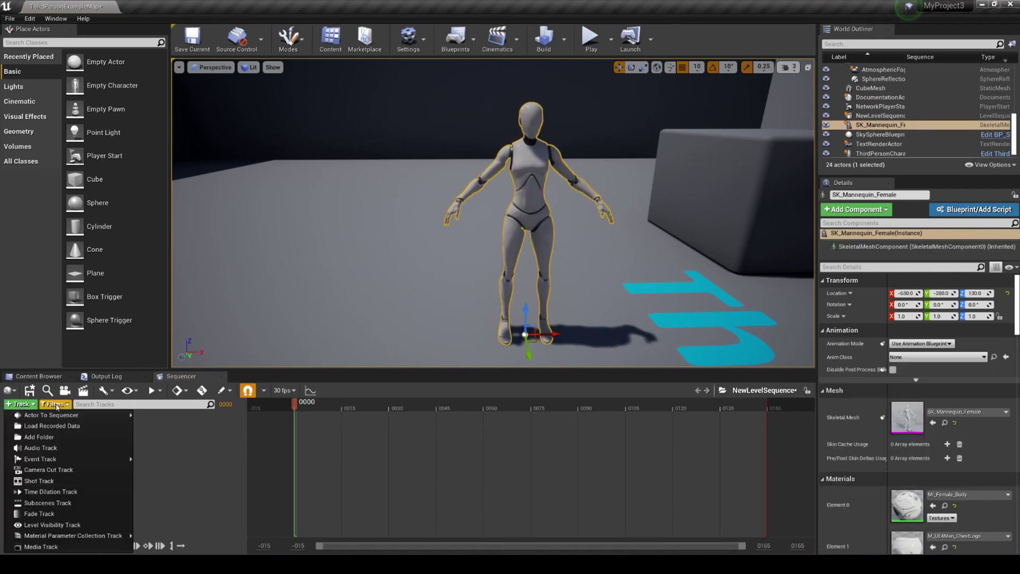
mouse_move(69, 419)
left_click(186, 338)
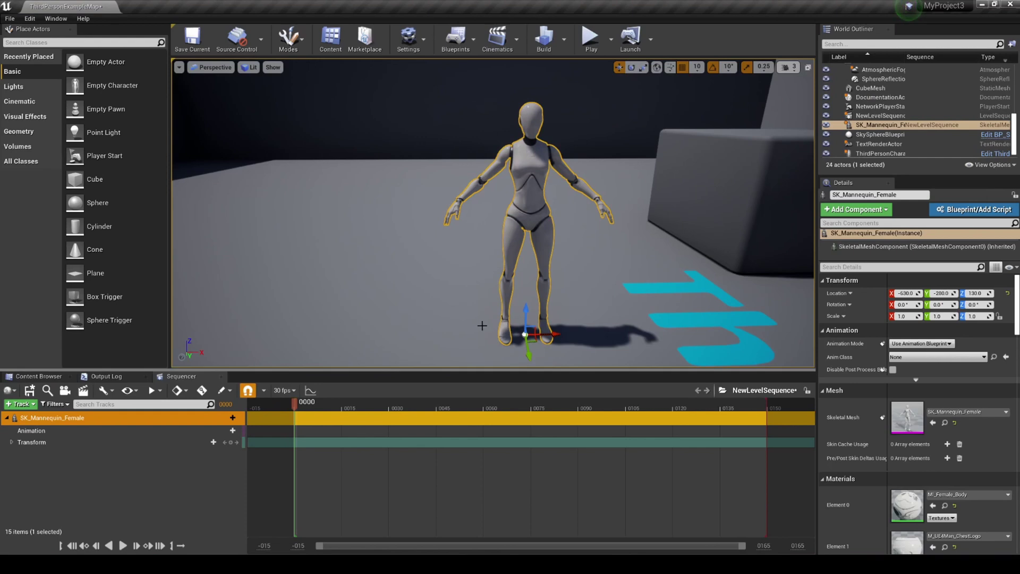
Step: Place the squal groom on the floor beside the mannequin and scale it uniformly to about 7
left_click(38, 376)
left_click_drag(348, 420, 386, 303)
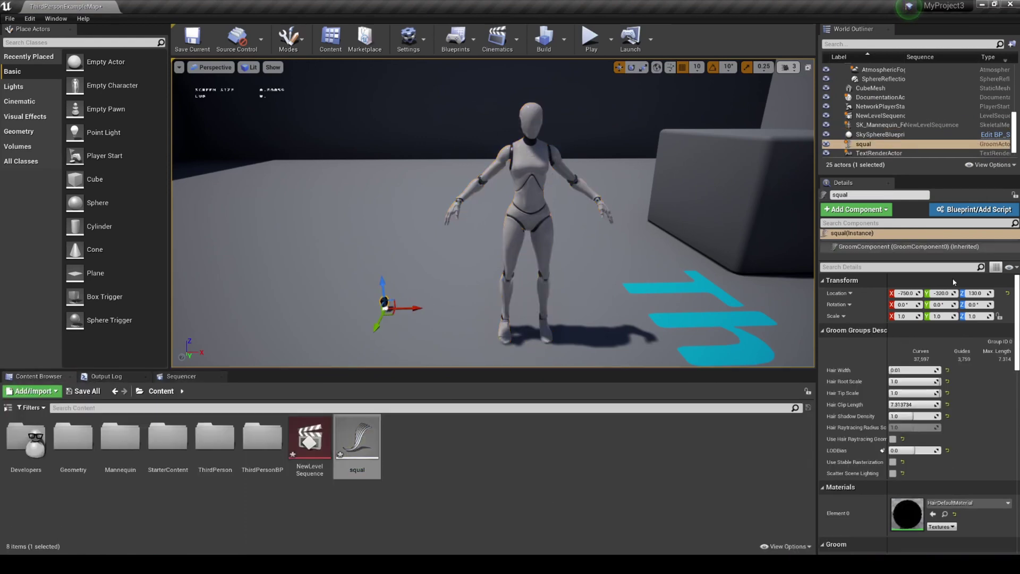
left_click_drag(905, 316, 983, 316)
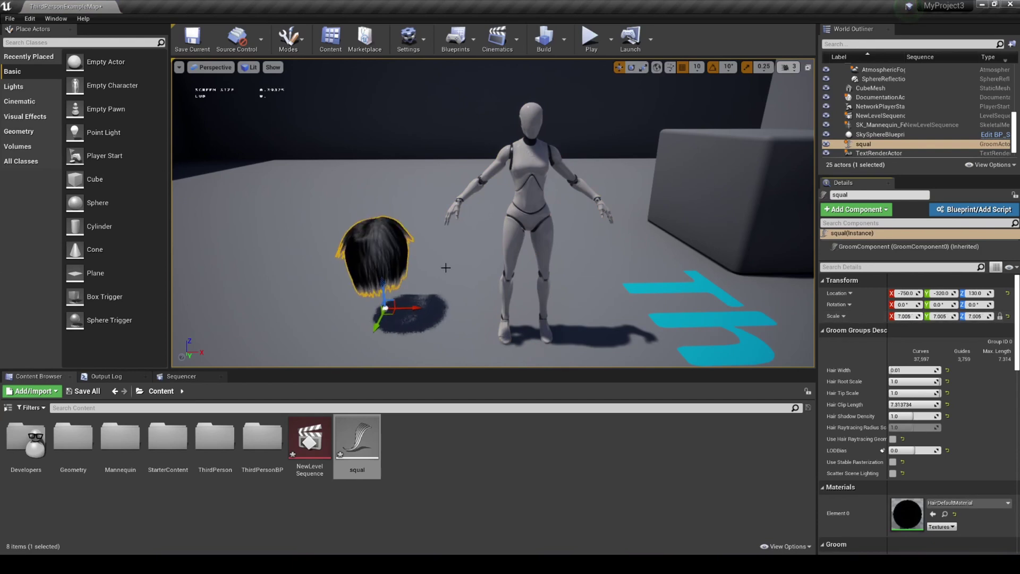
Step: Rotate the squal groom to 160° about Z and move it behind the mannequin at X -630, Y -320, Z 220
key("e")
left_click_drag(333, 322, 313, 337)
key("w")
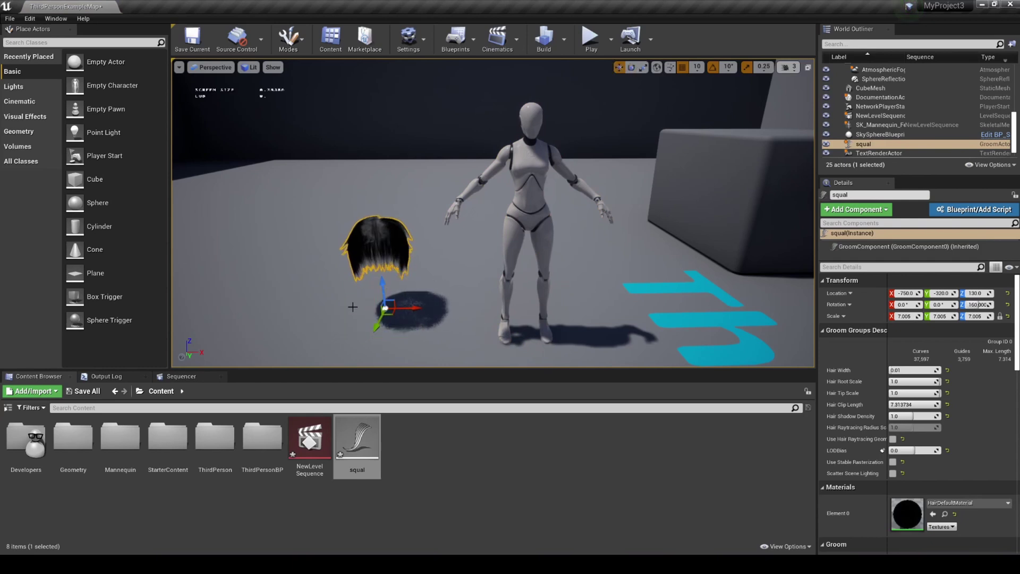
left_click_drag(381, 290, 561, 214)
key("f")
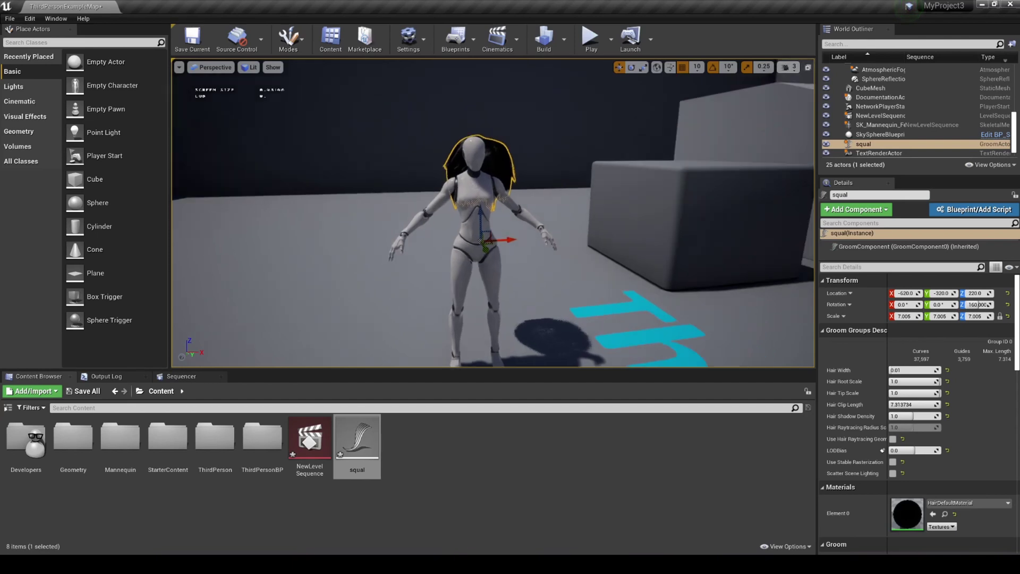
Step: Shrink the squal groom uniformly to about 5.6 and move it over the mannequin's head at Y -290, Z about 244
right_click_drag(519, 278, 593, 258)
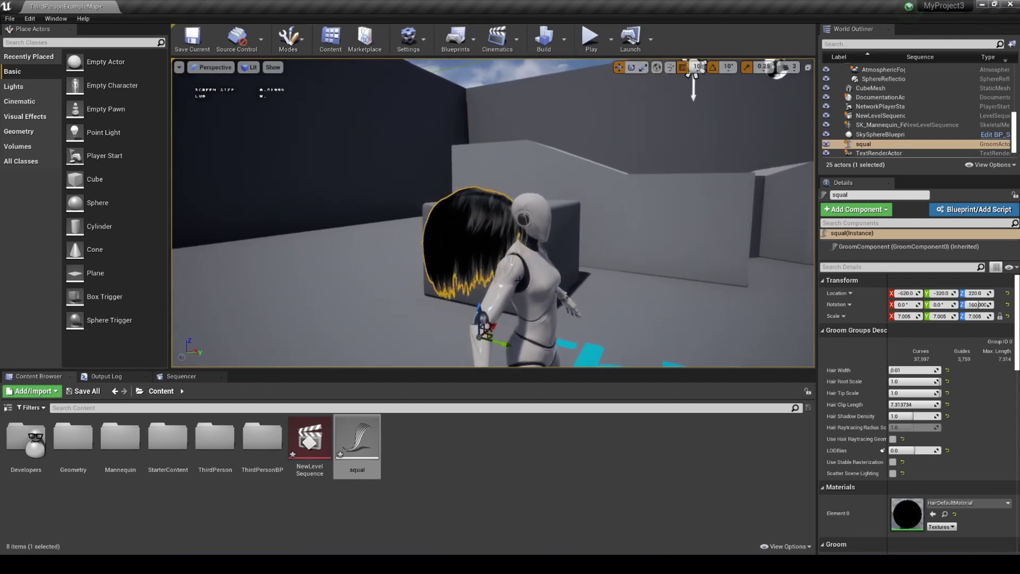
left_click_drag(501, 345, 554, 357)
right_click_drag(554, 357, 461, 351)
left_click_drag(907, 317, 901, 323)
left_click_drag(550, 350, 528, 349)
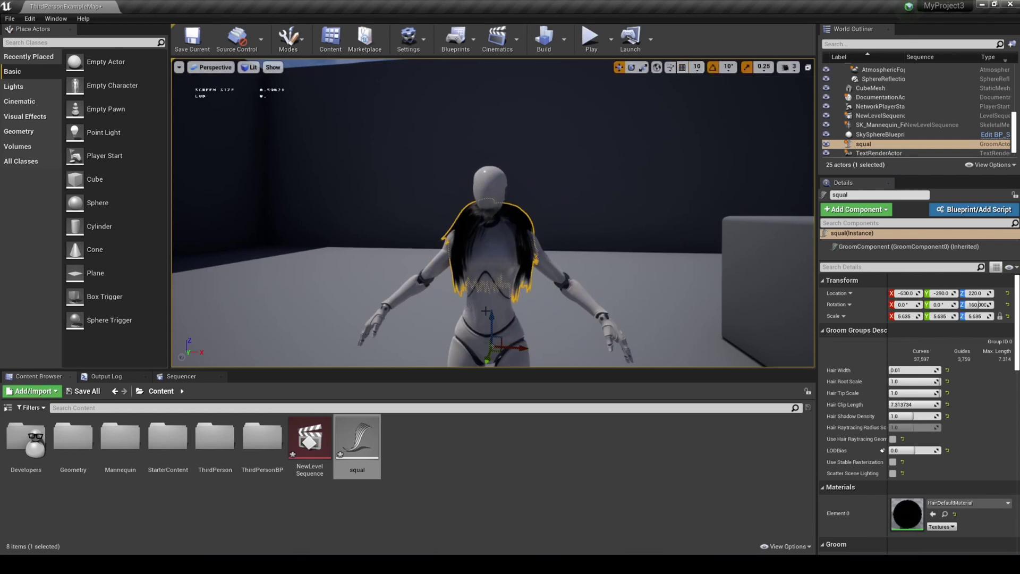
left_click_drag(486, 311, 495, 290)
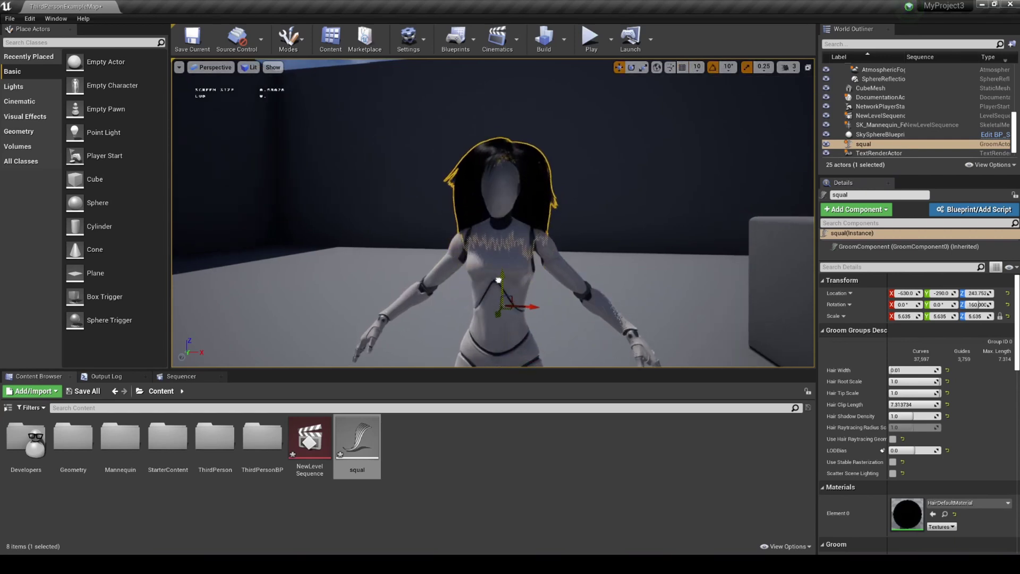
Step: Set the squal groom's uniform scale to 3 and fit it on the mannequin's head at about Y -284.6, Z 268.8
scroll(494, 290, "up", 3)
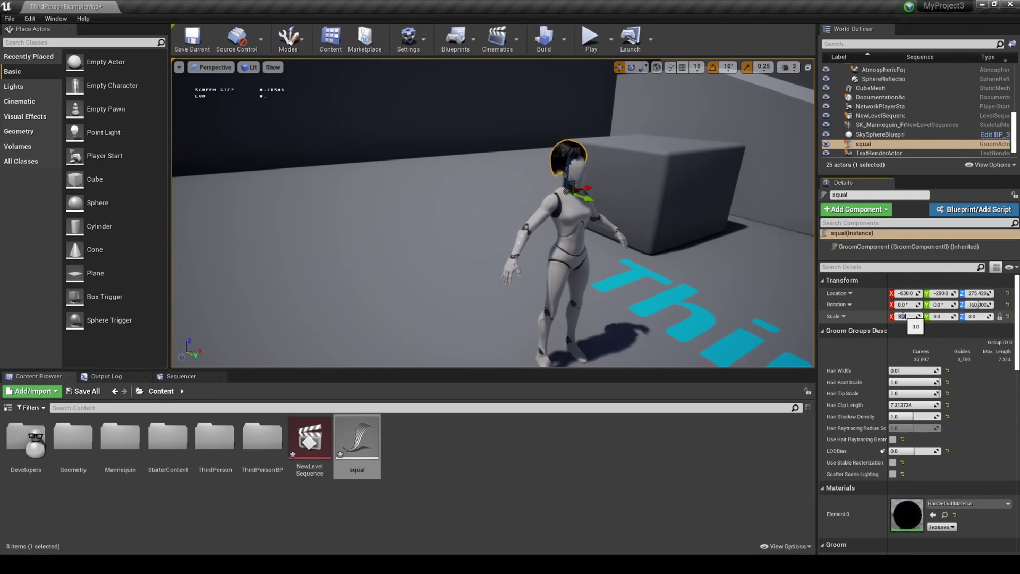
key("f")
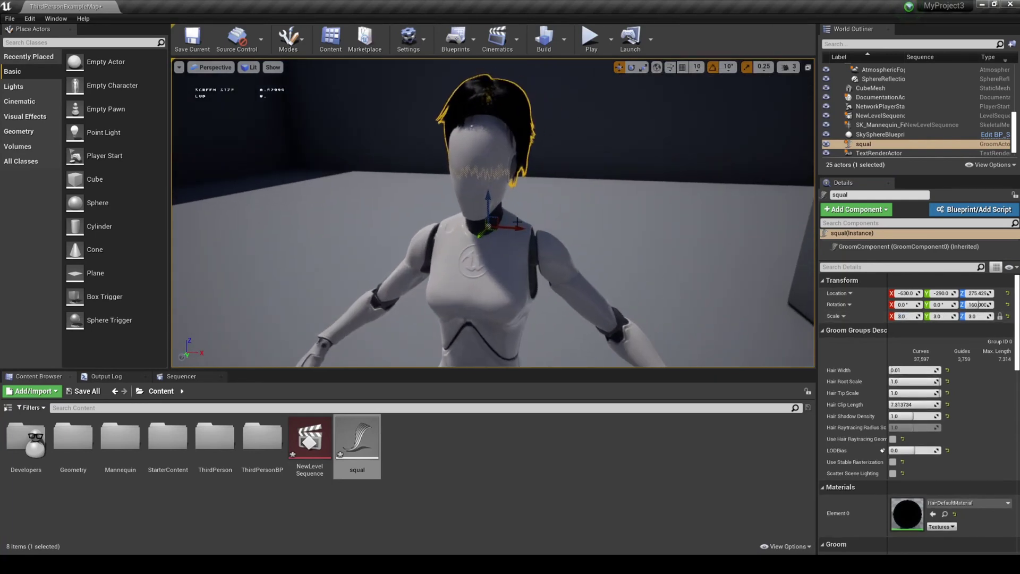
left_click_drag(488, 196, 651, 207)
left_click_drag(509, 211, 372, 213)
left_click_drag(515, 184, 473, 184, "alt")
key("f")
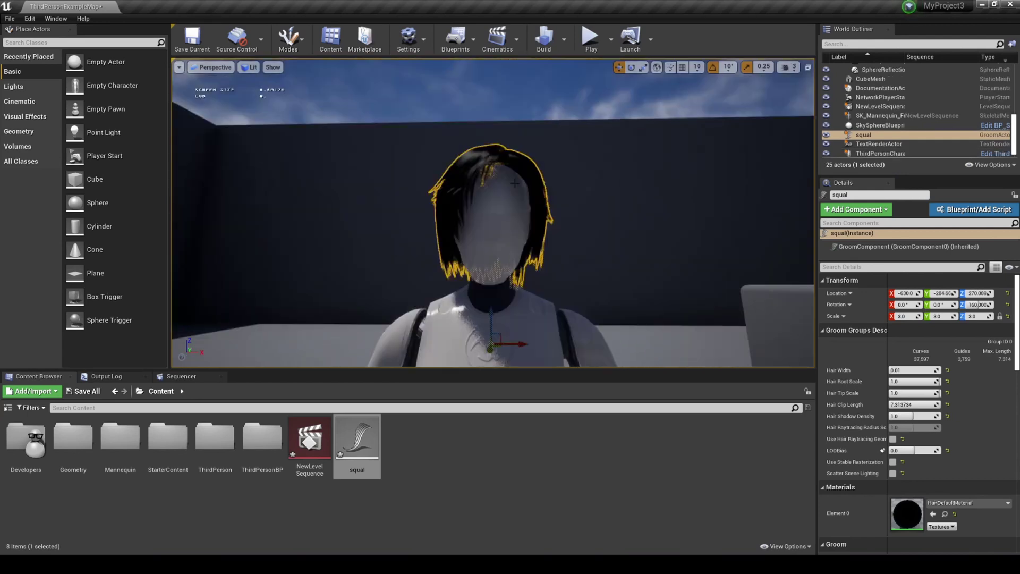
left_click_drag(491, 311, 489, 322)
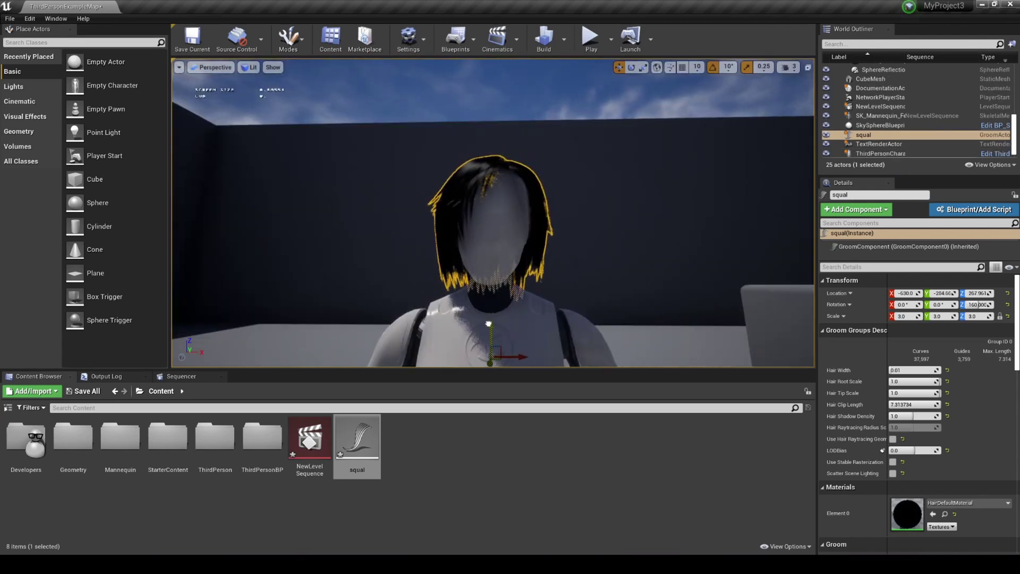
left_click(553, 502)
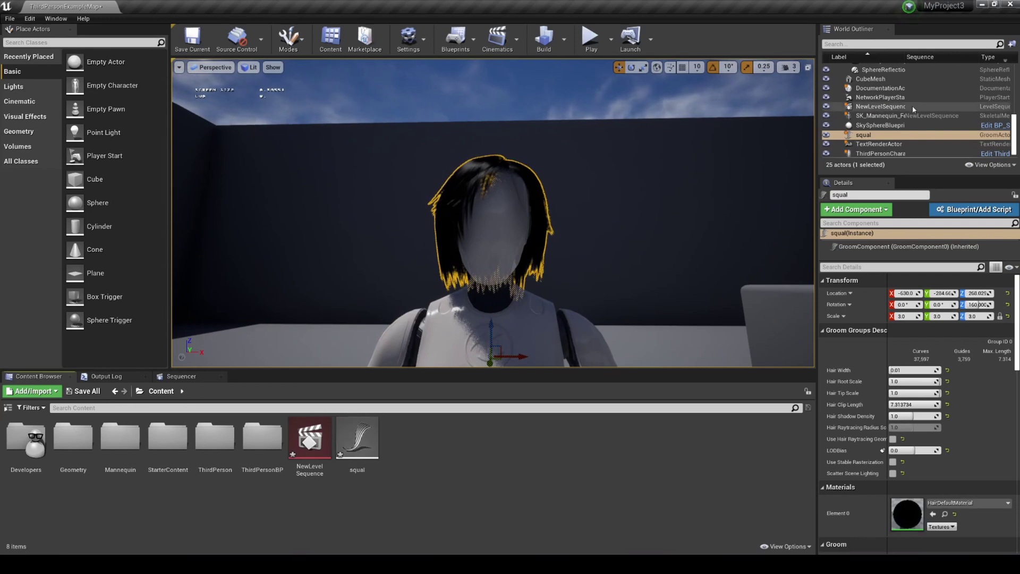
left_click(662, 191)
right_click_drag(629, 223, 629, 279)
Step: Attach the squal groom actor to the head bone of SK_Mannequin_Female
left_click(356, 445)
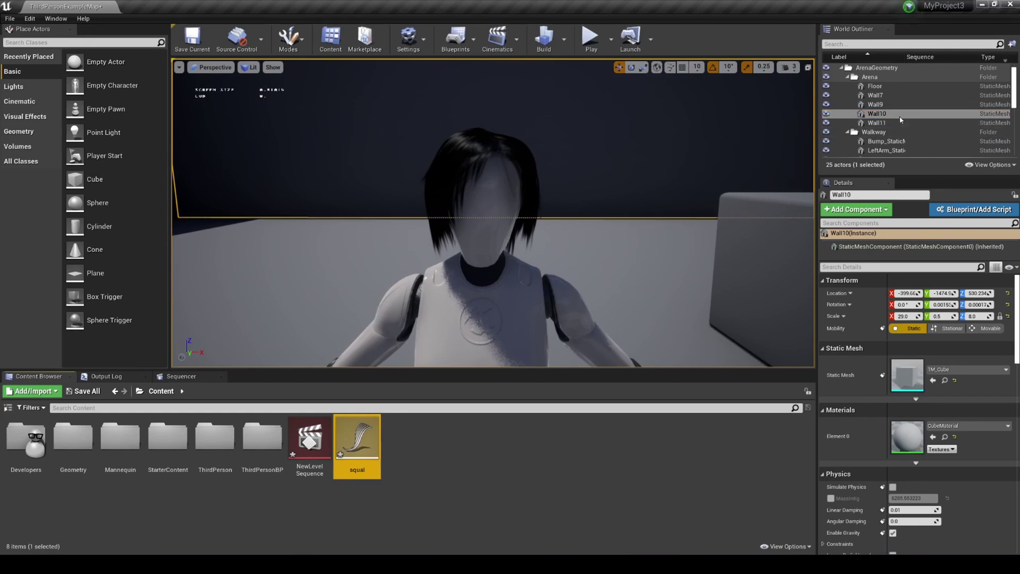
scroll(896, 125, "down", 3)
scroll(895, 125, "down", 5)
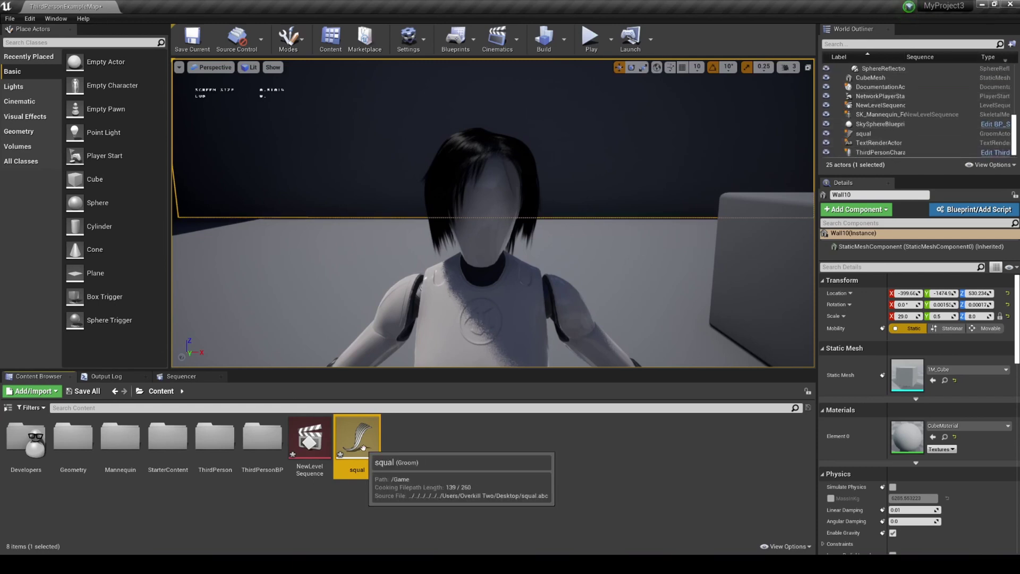
left_click(874, 134)
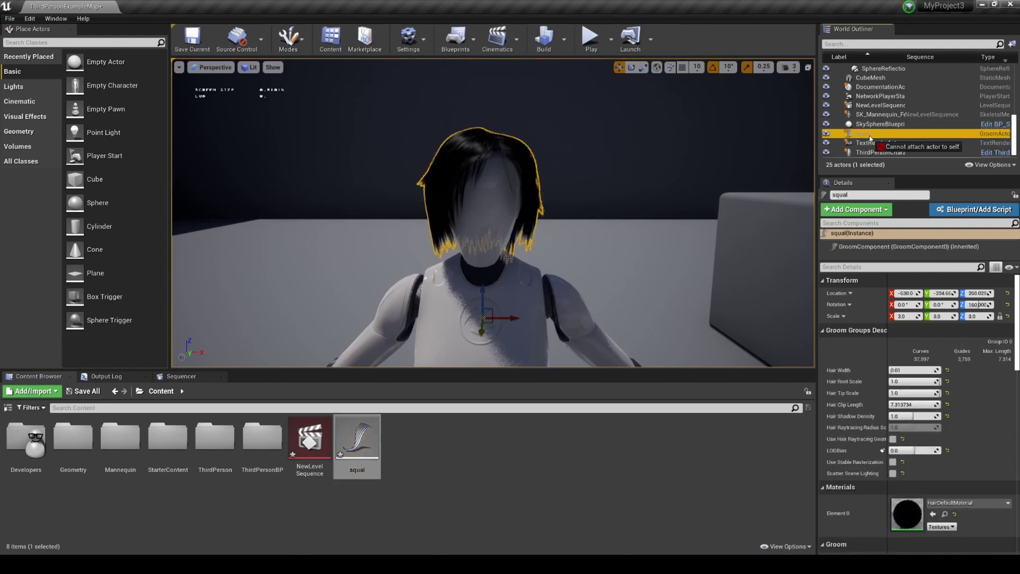
left_click_drag(870, 139, 882, 118)
type("hea")
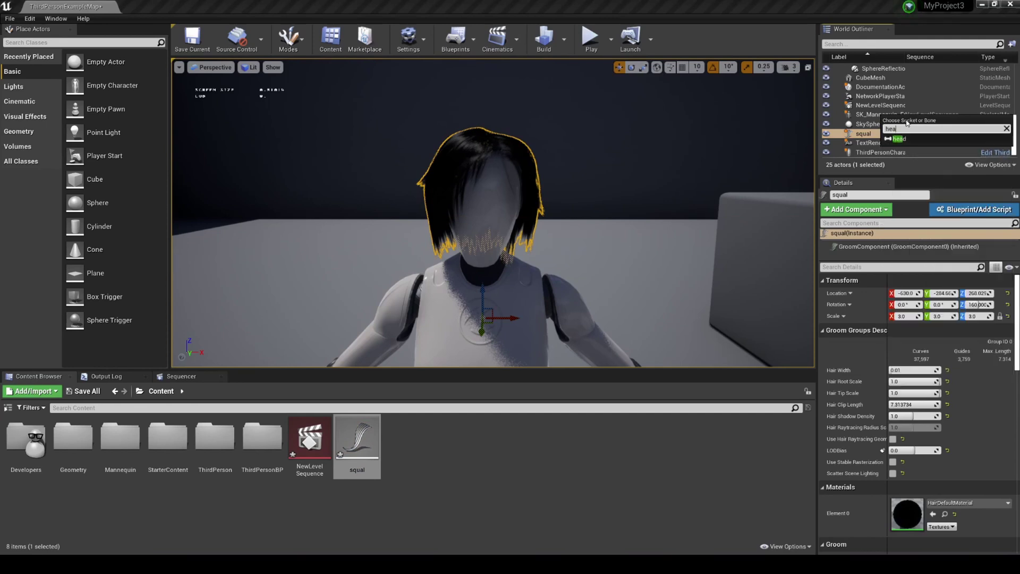
left_click(906, 140)
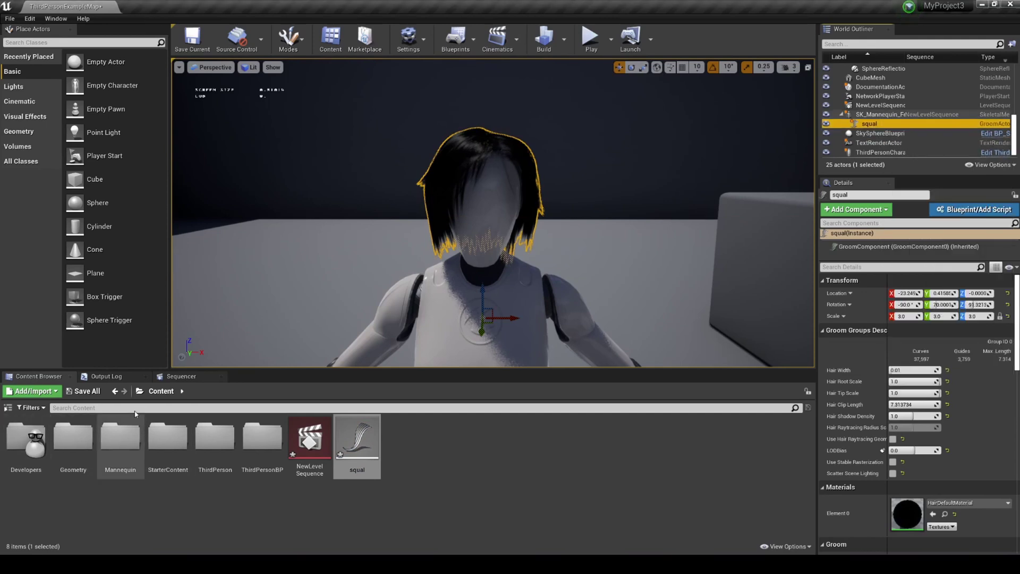
Step: Add the ThirdPersonRun animation to the mannequin's track and extend its section to the end of the sequence
left_click(191, 379)
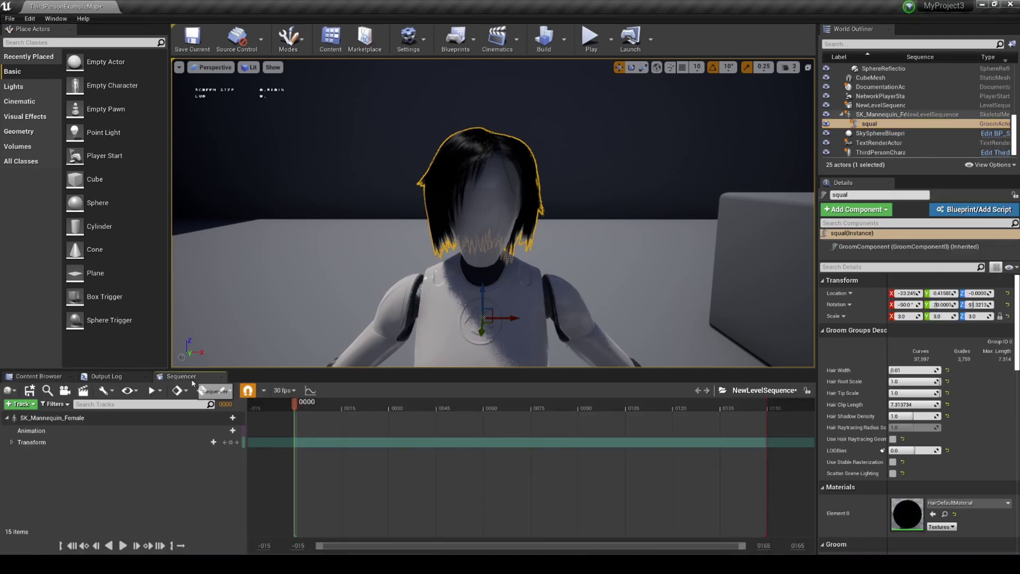
left_click(204, 442)
left_click(213, 432)
left_click(218, 430)
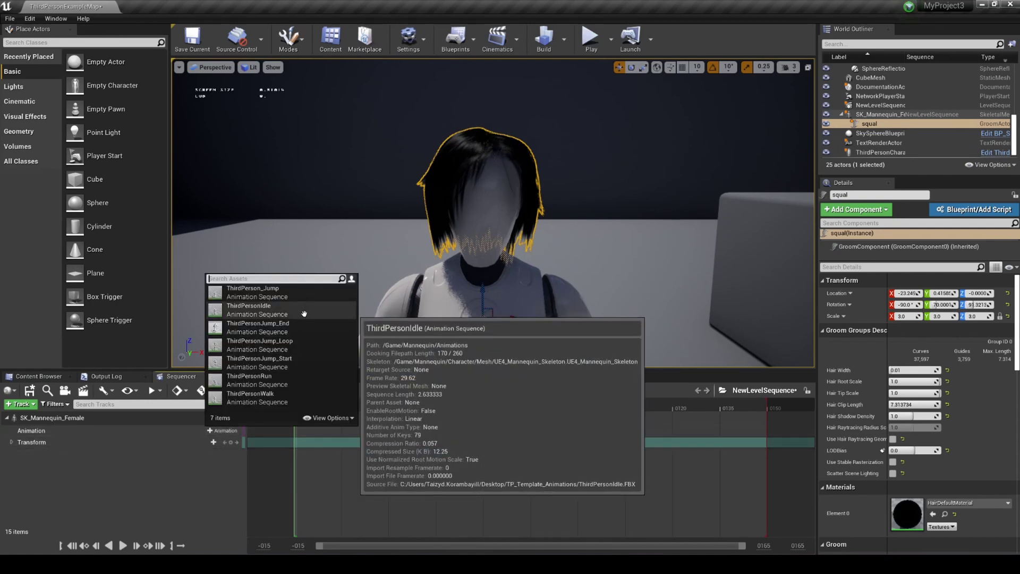
left_click(298, 379)
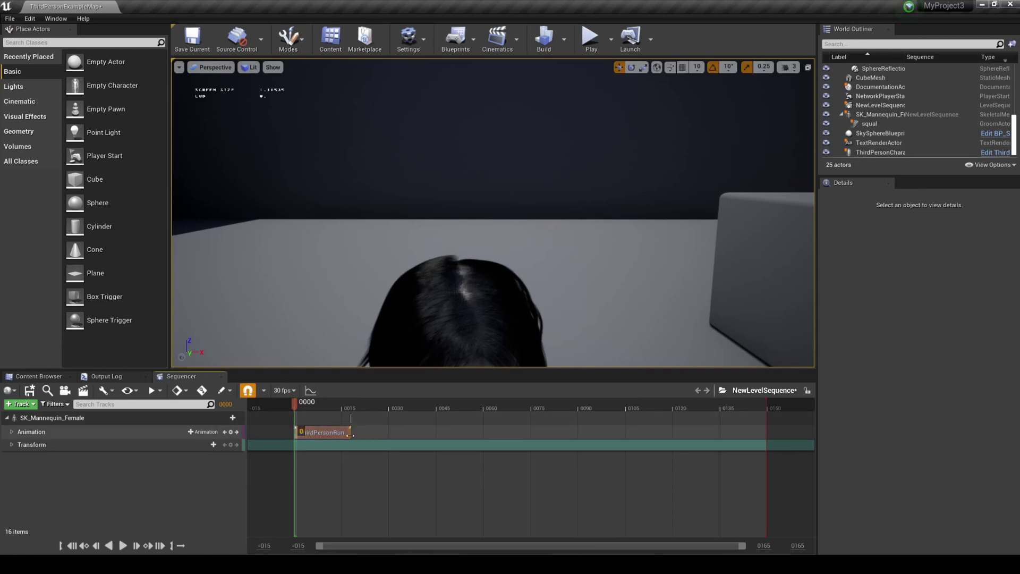
left_click_drag(350, 434, 767, 433)
left_click(767, 402)
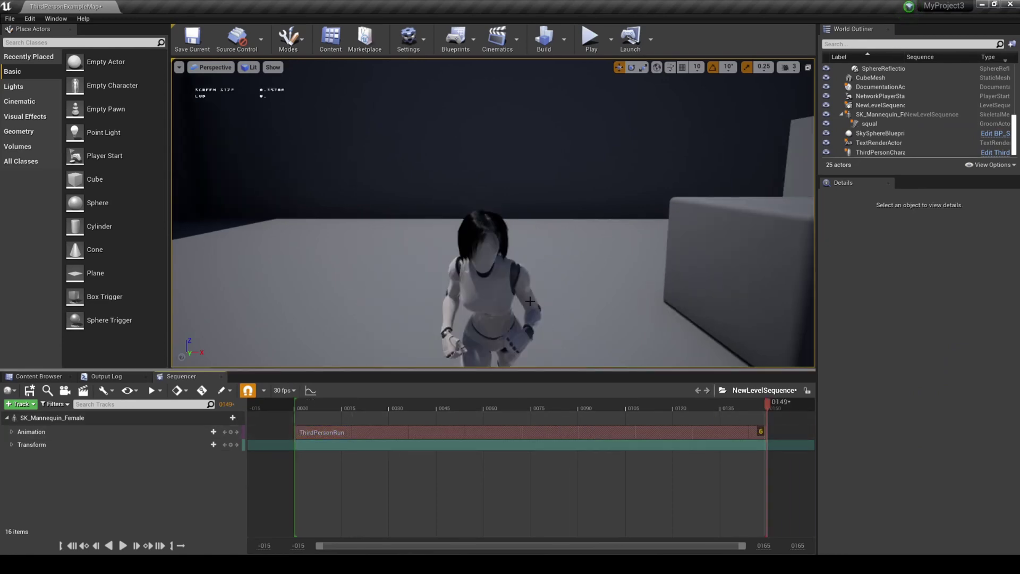
Step: Play the sequence and examine the hair's motion on the running mannequin from the front and the side
right_click_drag(493, 213, 507, 183)
key("space")
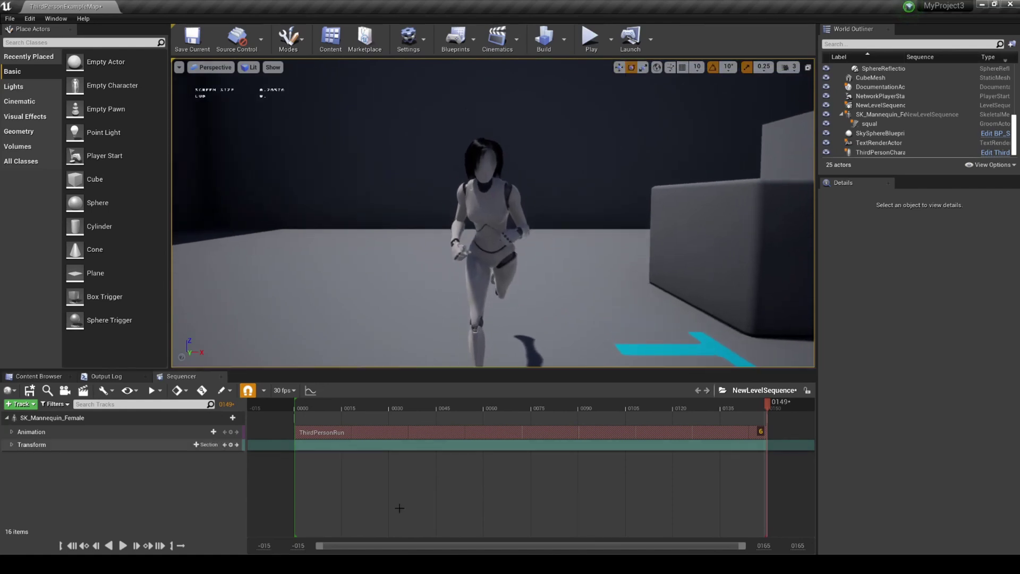
key("space")
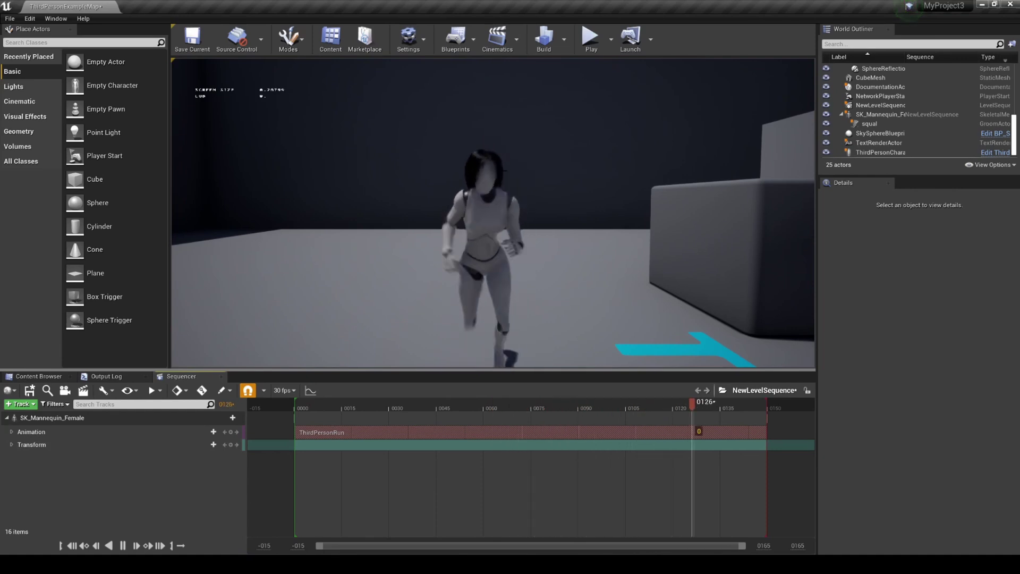
right_click_drag(495, 223, 596, 202)
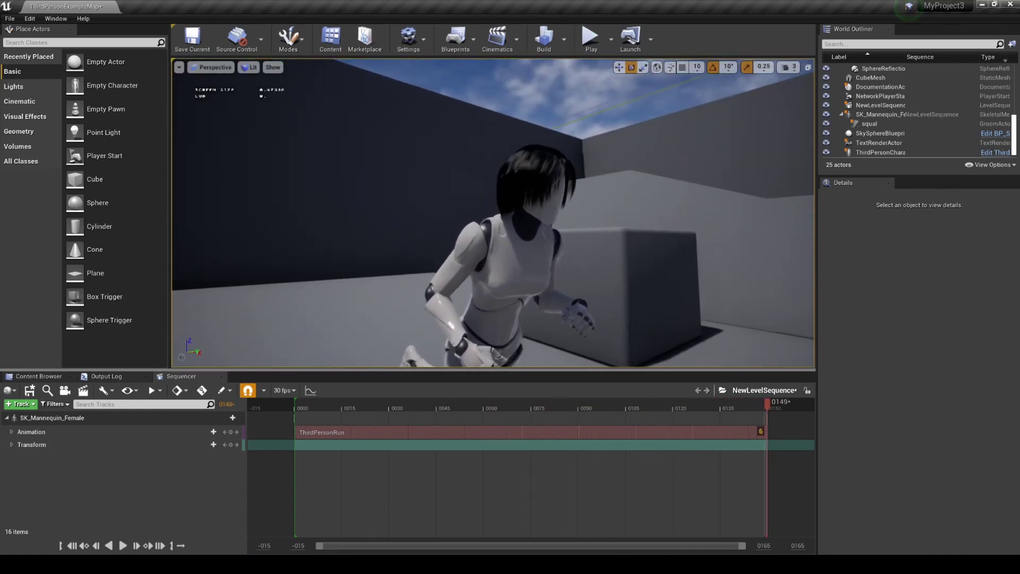
key("space")
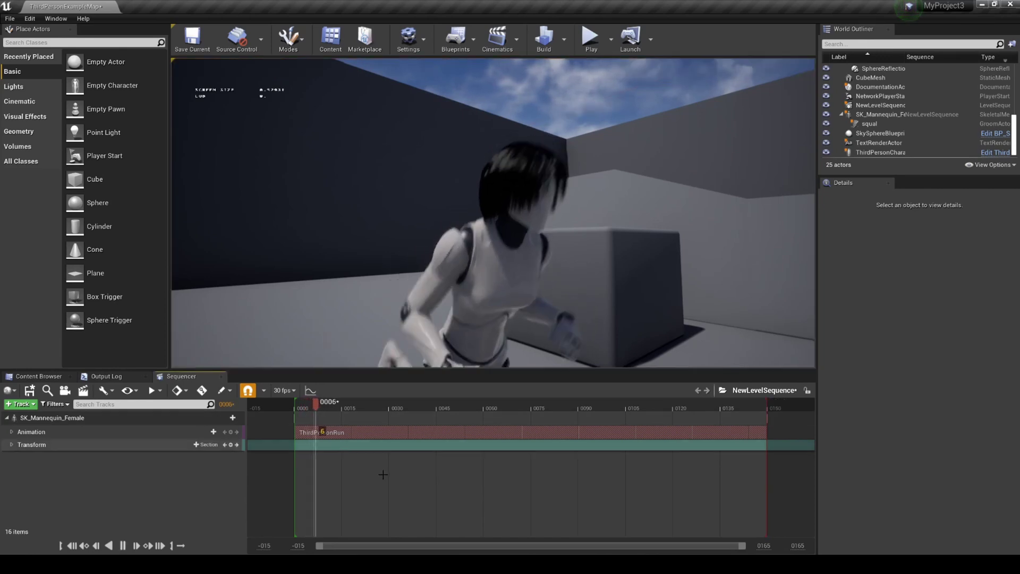
Step: Stop the sequence playback and open the squal groom asset for editing
key("space")
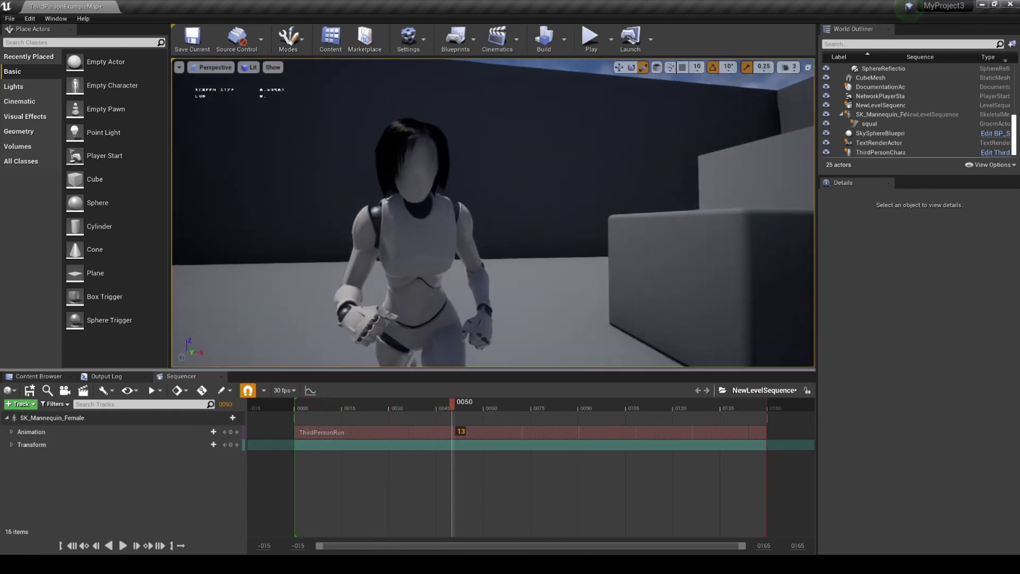
right_click_drag(608, 231, 555, 242)
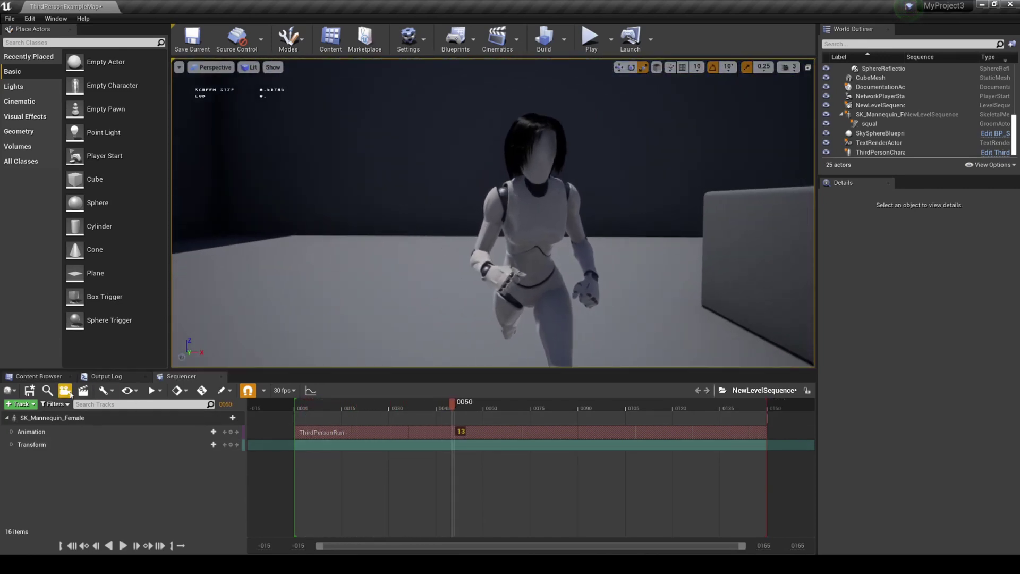
left_click(48, 377)
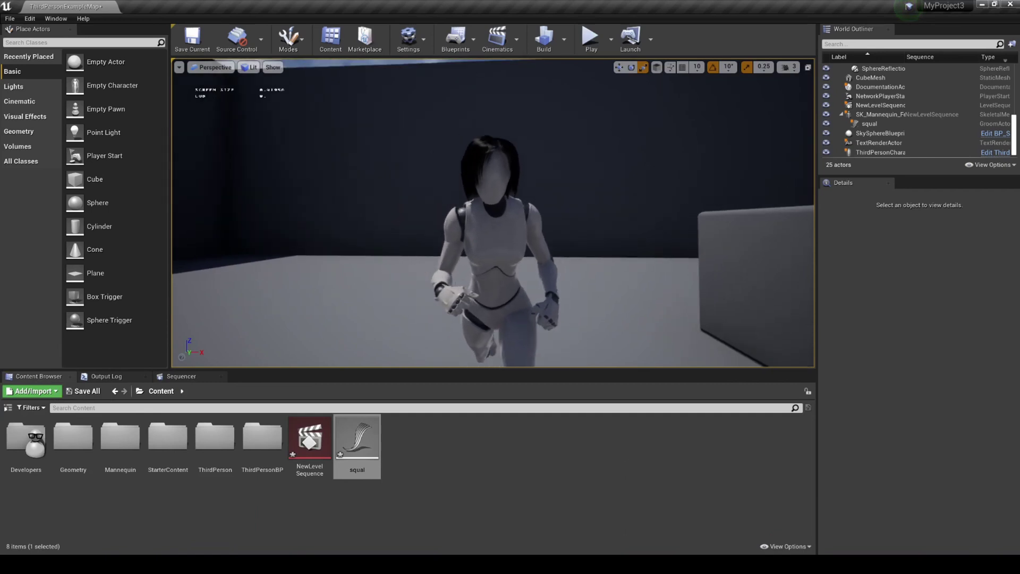
double_click(362, 449)
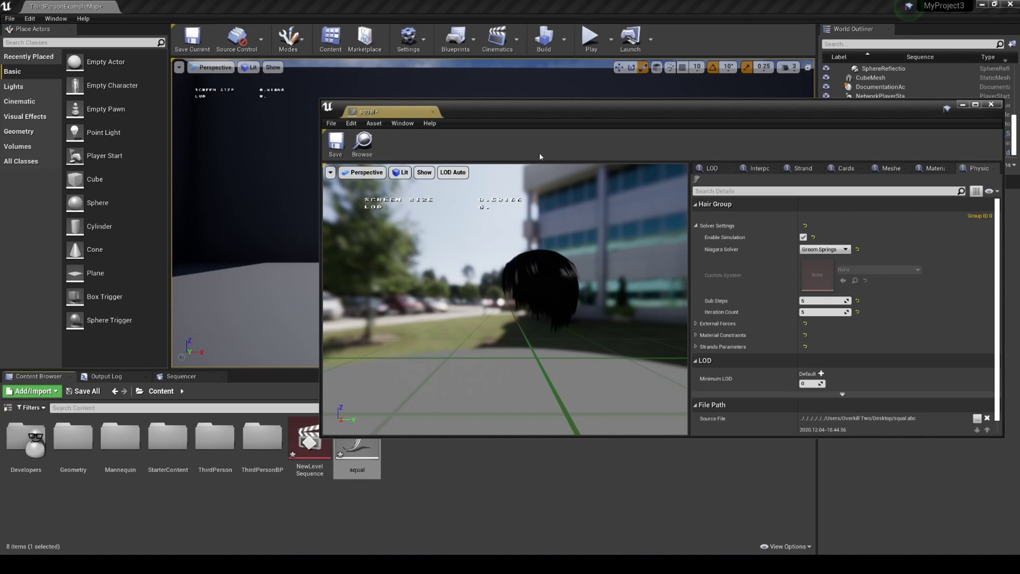
Step: Examine the squal hair in the groom asset's preview from close up and from far away
mouse_move(503, 267)
left_mouse_down()
mouse_move(580, 269)
mouse_move(502, 267)
left_mouse_up()
scroll(503, 266, "down", 8)
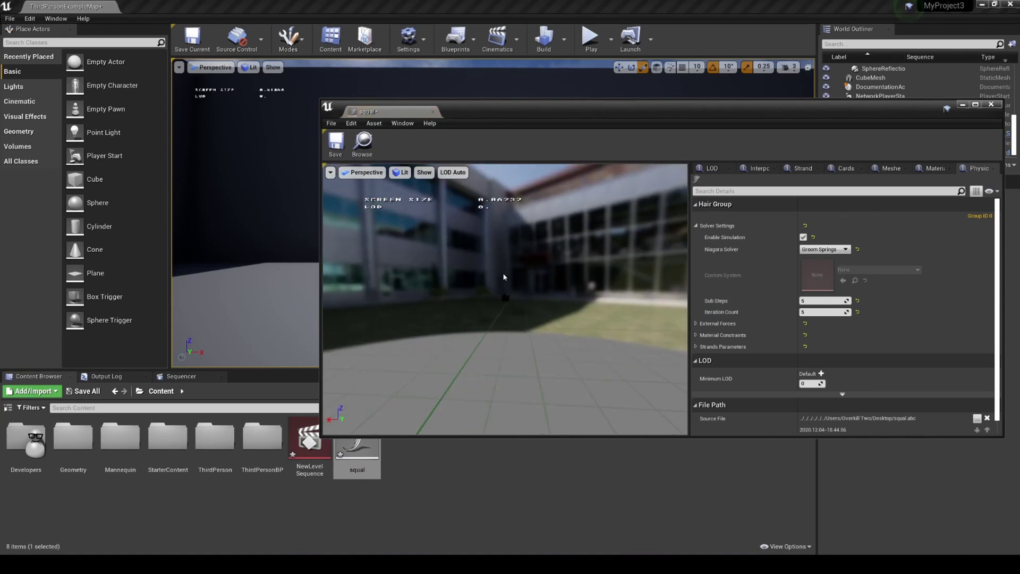
scroll(503, 275, "up", 8)
scroll(504, 276, "down", 8)
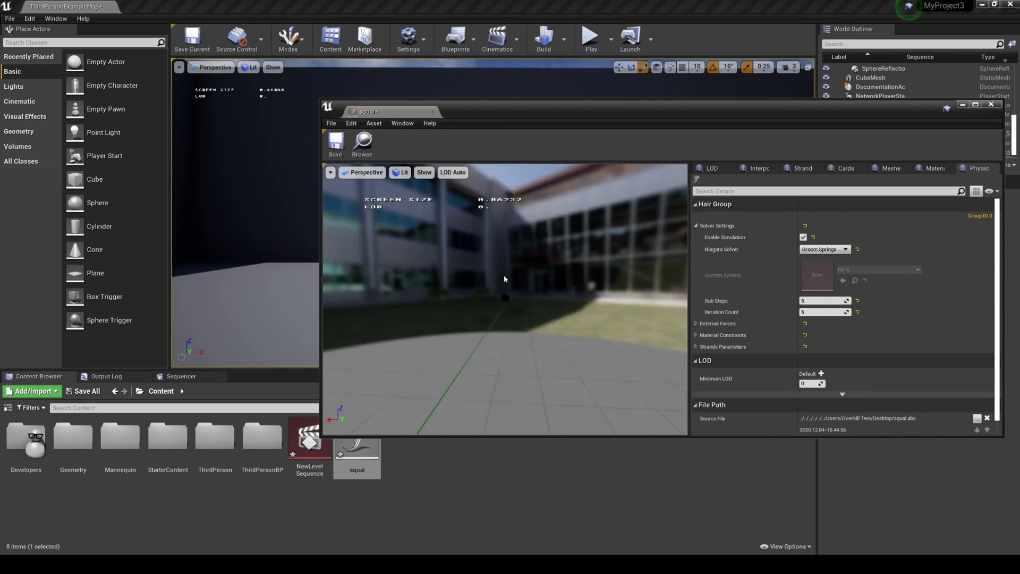
scroll(503, 276, "up", 8)
scroll(503, 275, "down", 6)
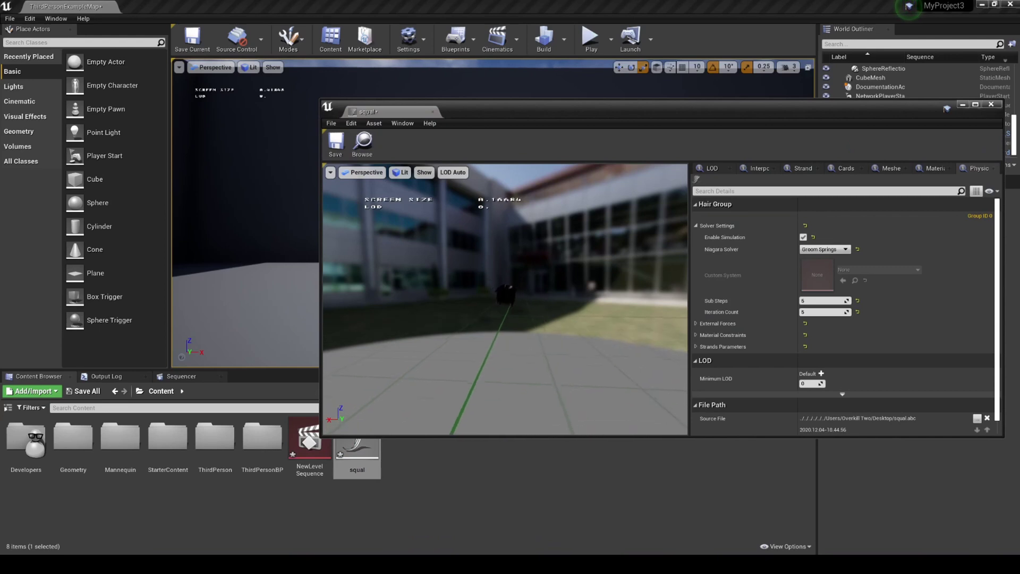
scroll(504, 276, "up", 3)
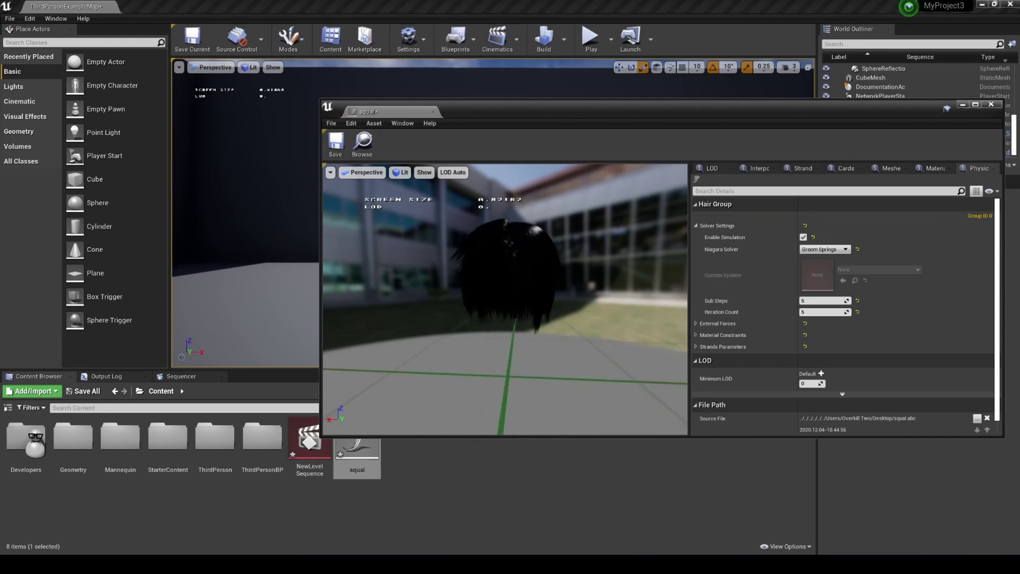
Step: Set the squal groom's Strands Size to 16, save the asset and check the hair on the mannequin
left_click(696, 346)
scroll(819, 335, "down", 2)
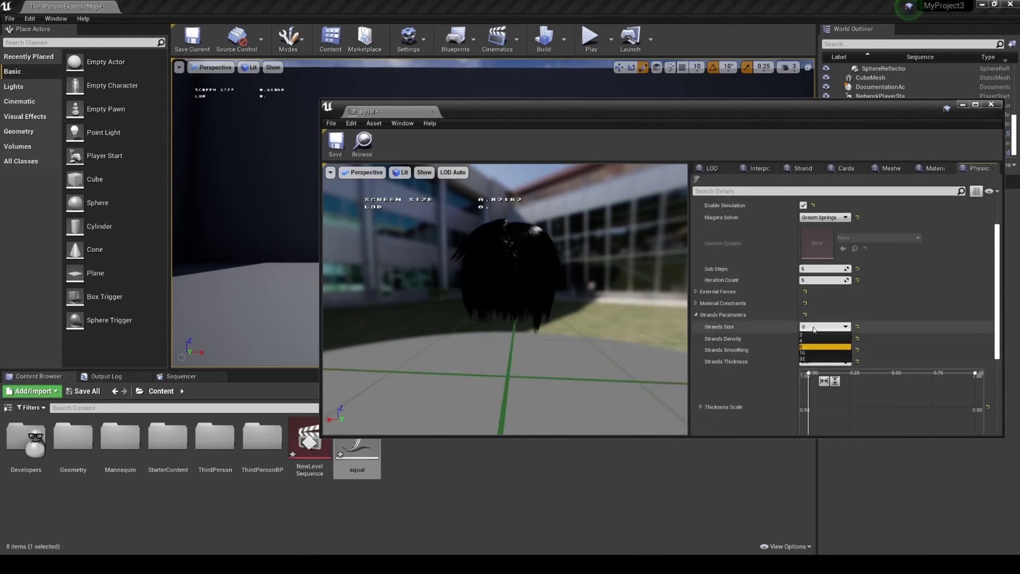
left_click(813, 352)
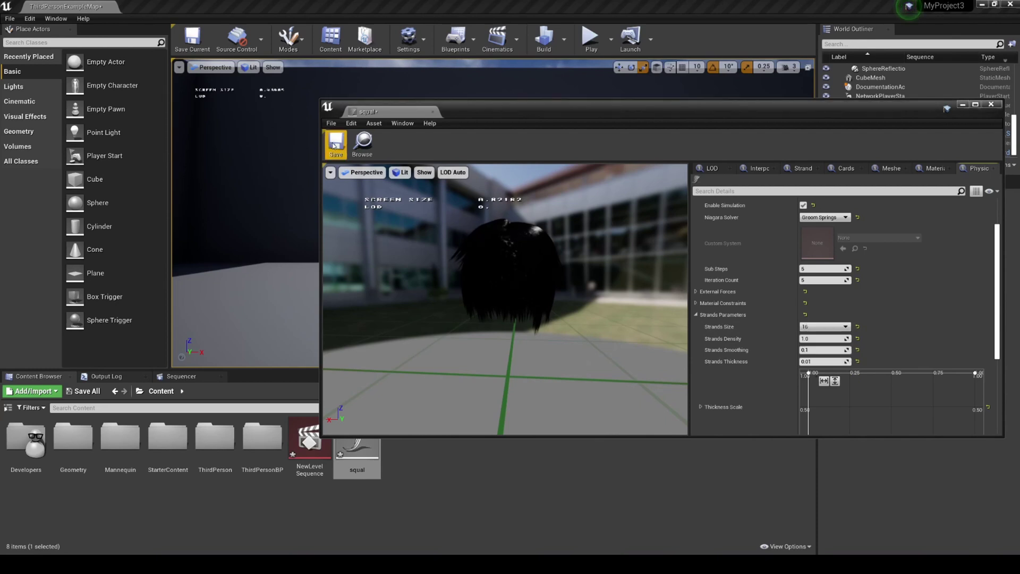
left_click(334, 145)
left_click(963, 104)
key("a")
right_click_drag(522, 232, 497, 234)
key("d")
Step: Reopen the squal groom asset and set its Strands Size to 32
left_click(375, 427)
double_click(376, 427)
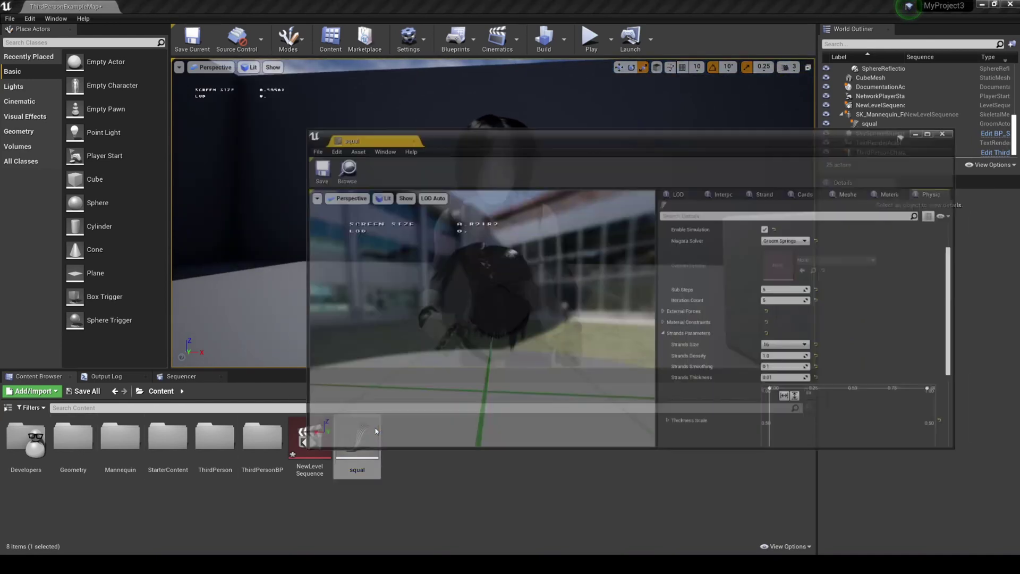
left_click(825, 326)
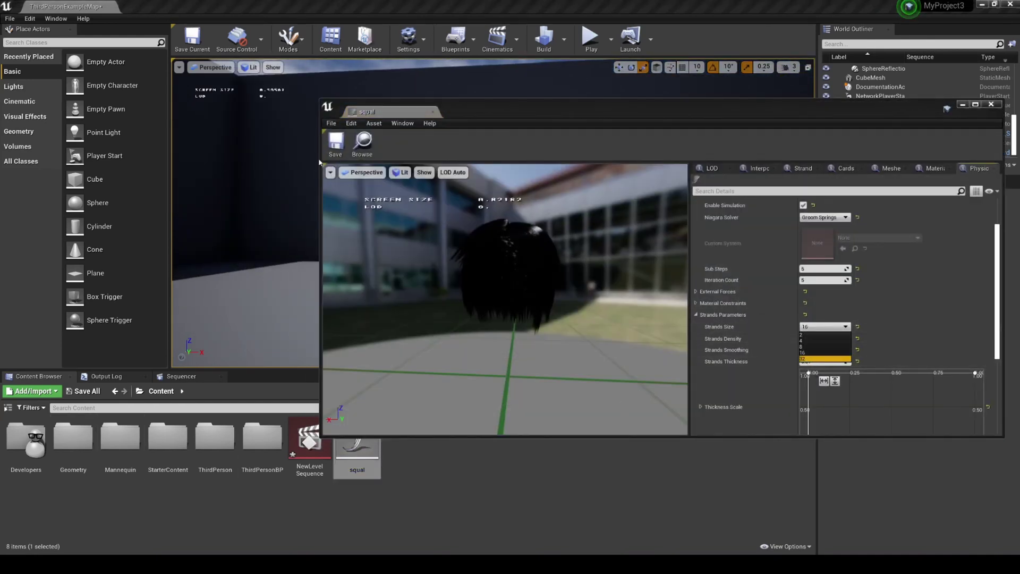
left_click(806, 359)
left_click(962, 105)
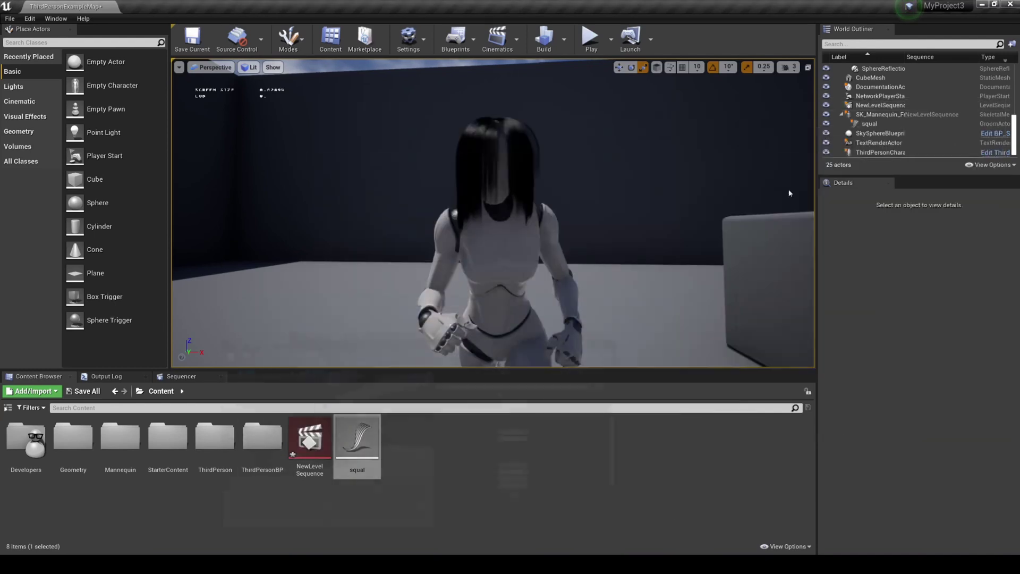
Step: Play the sequence from its beginning and examine the hair's motion on the running mannequin
key("a")
mouse_move(574, 223)
right_mouse_down()
mouse_move(643, 225)
mouse_move(563, 228)
right_mouse_up()
key("d")
left_click(168, 377)
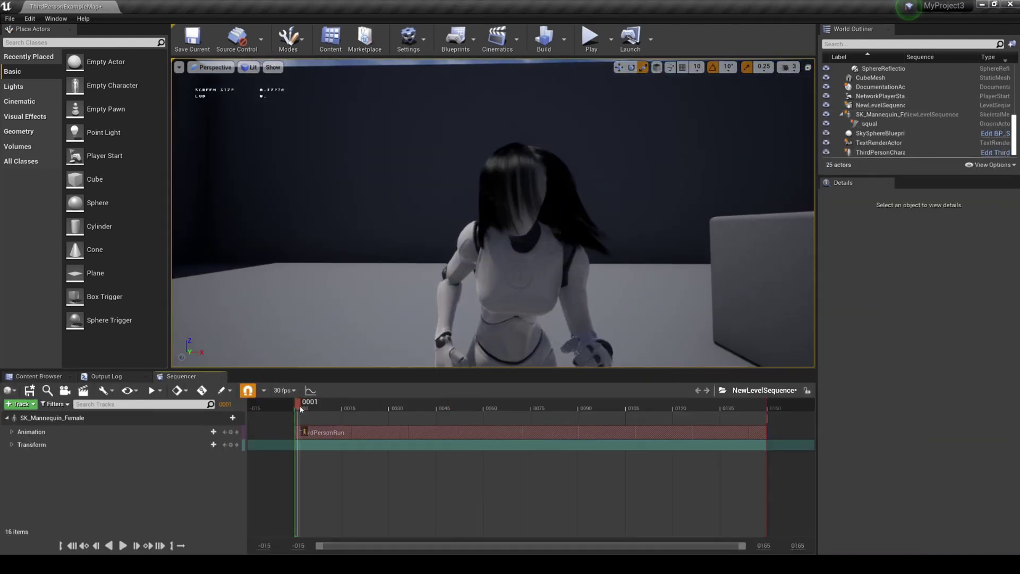
key("space")
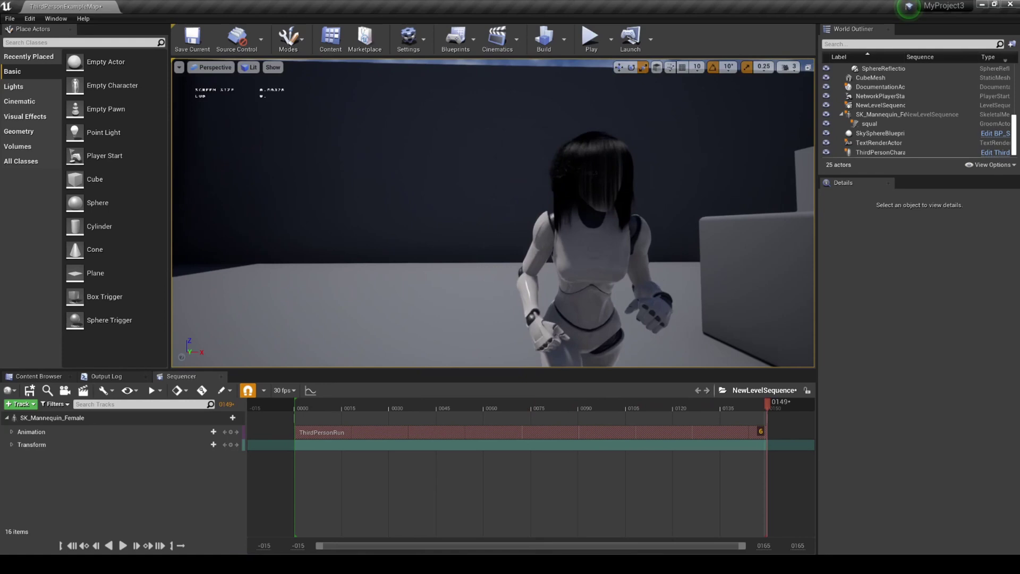
right_click_drag(599, 267, 550, 266)
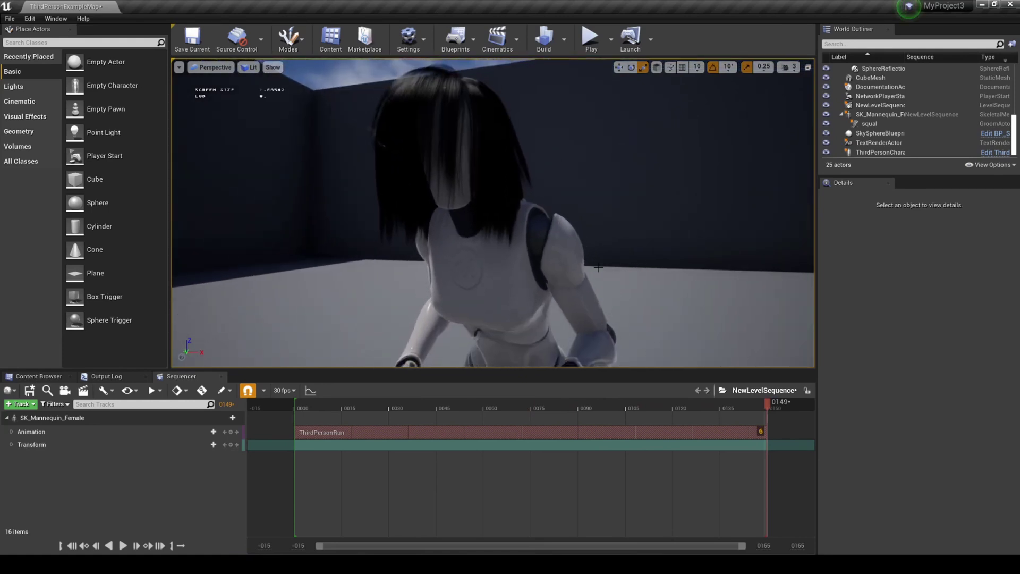
Step: Scrub the timeline and replay parts of the run to compare the hair's motion from the front
left_click(329, 408)
left_click_drag(329, 408, 380, 390)
mouse_move(502, 262)
right_mouse_down()
mouse_move(536, 264)
mouse_move(502, 262)
right_mouse_up()
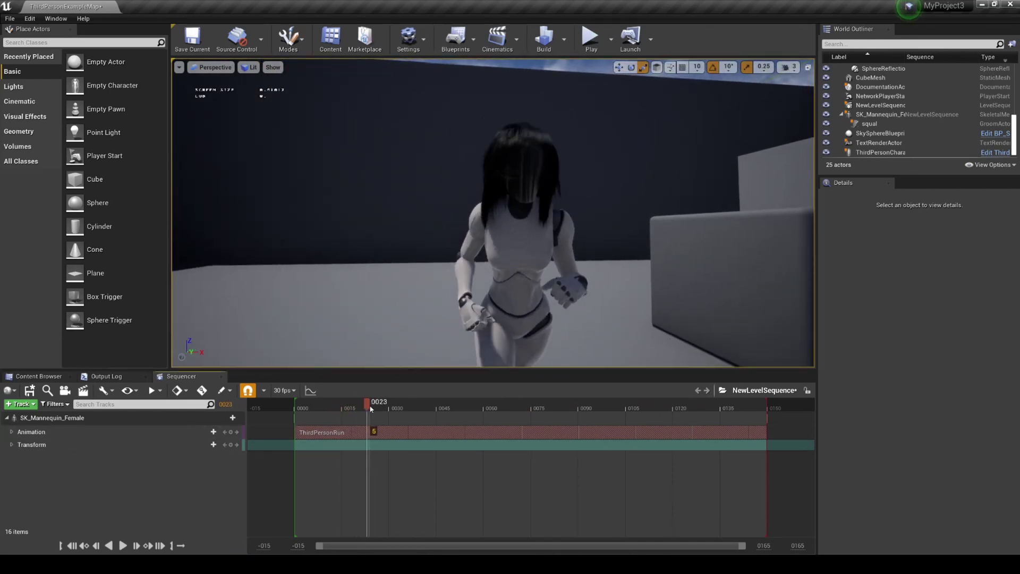
key("space")
key("space")
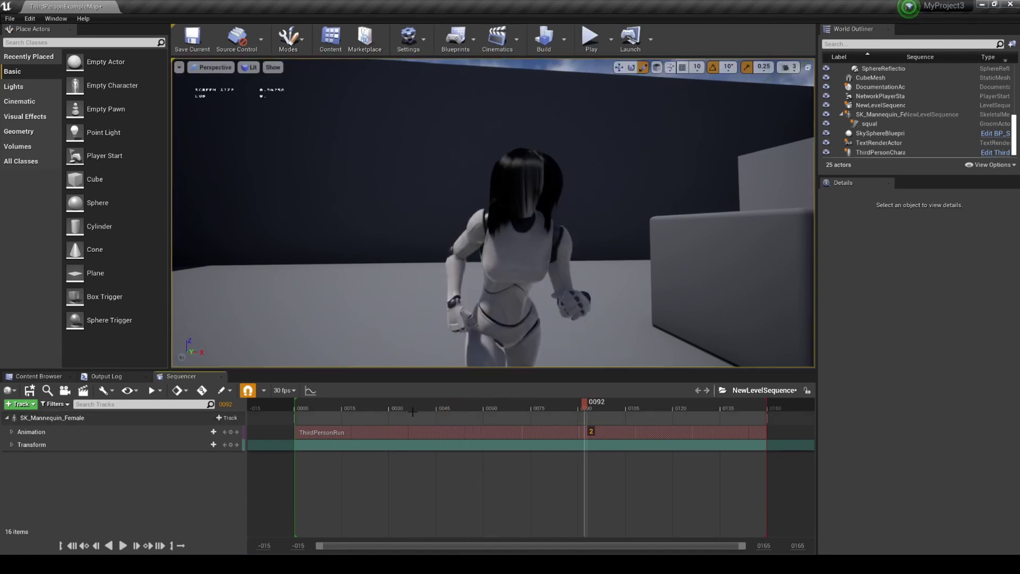
left_click_drag(586, 412, 619, 415)
key("space")
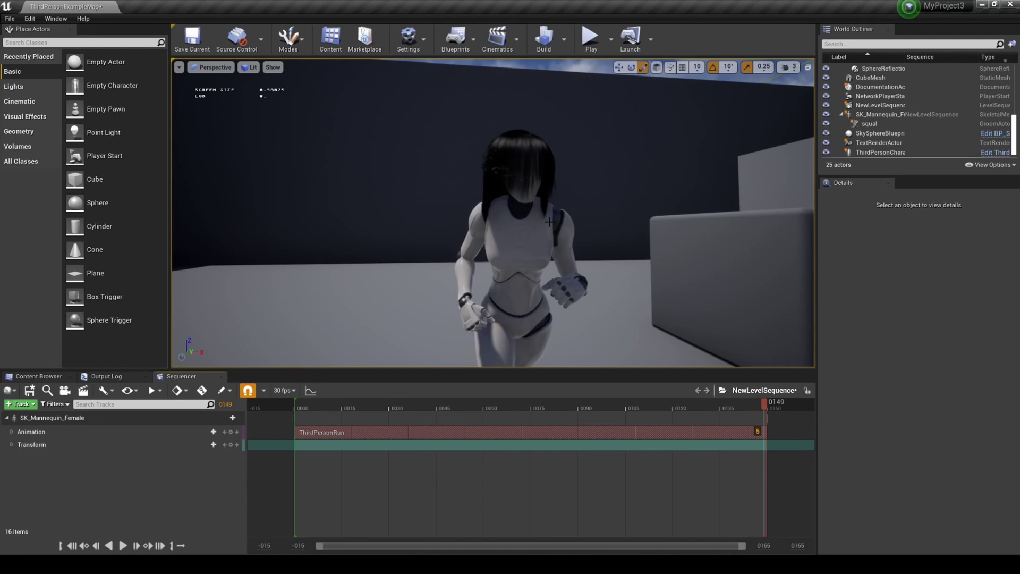
Step: Select SK_Mannequin_Female and move it along the X axis to about -639
left_click(272, 418)
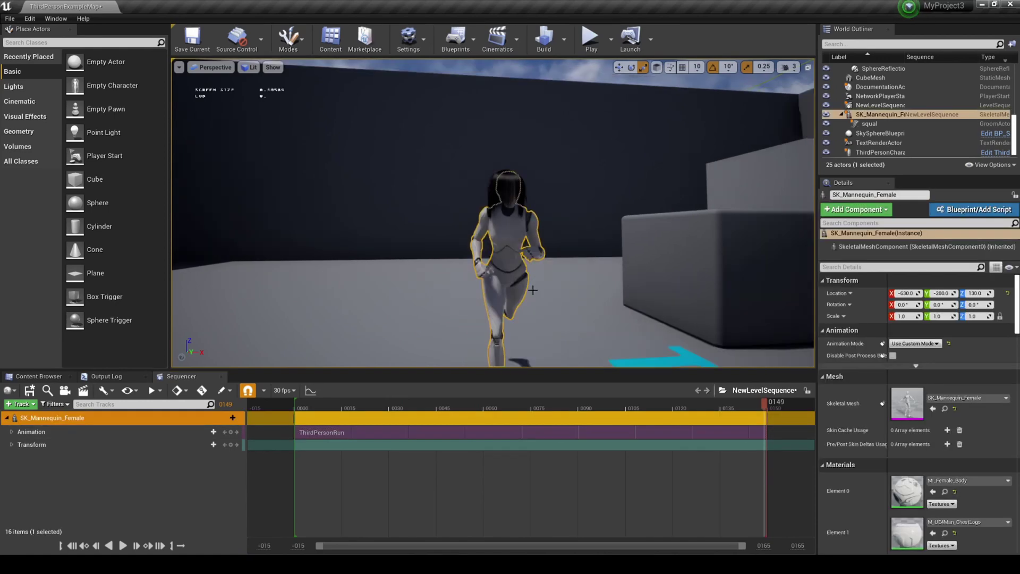
key("f")
mouse_move(520, 301)
right_mouse_down()
mouse_move(513, 276)
mouse_move(533, 306)
right_mouse_up()
mouse_move(532, 311)
left_mouse_down()
mouse_move(420, 311)
mouse_move(532, 312)
mouse_move(483, 311)
mouse_move(538, 297)
mouse_move(519, 298)
left_mouse_up()
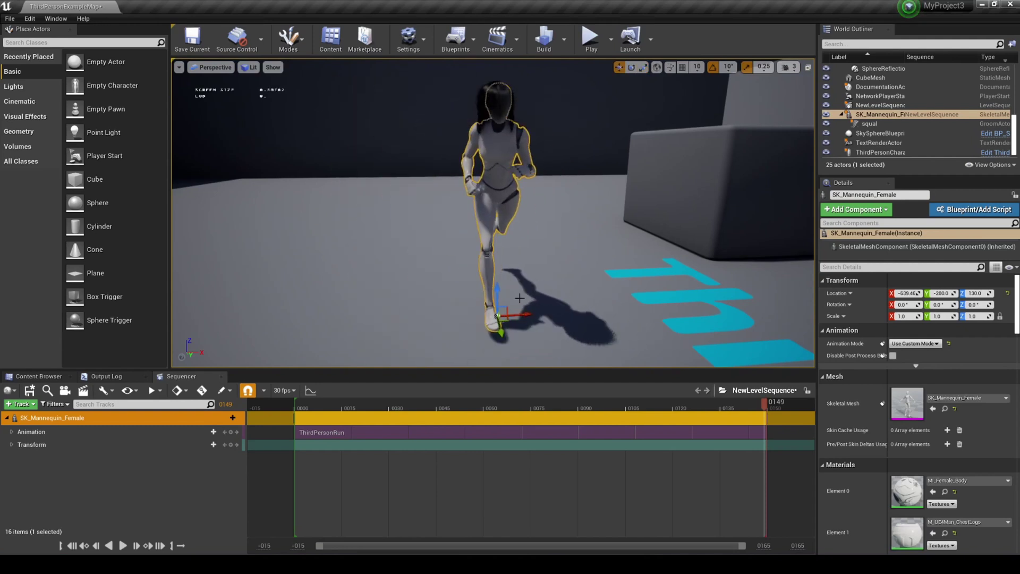